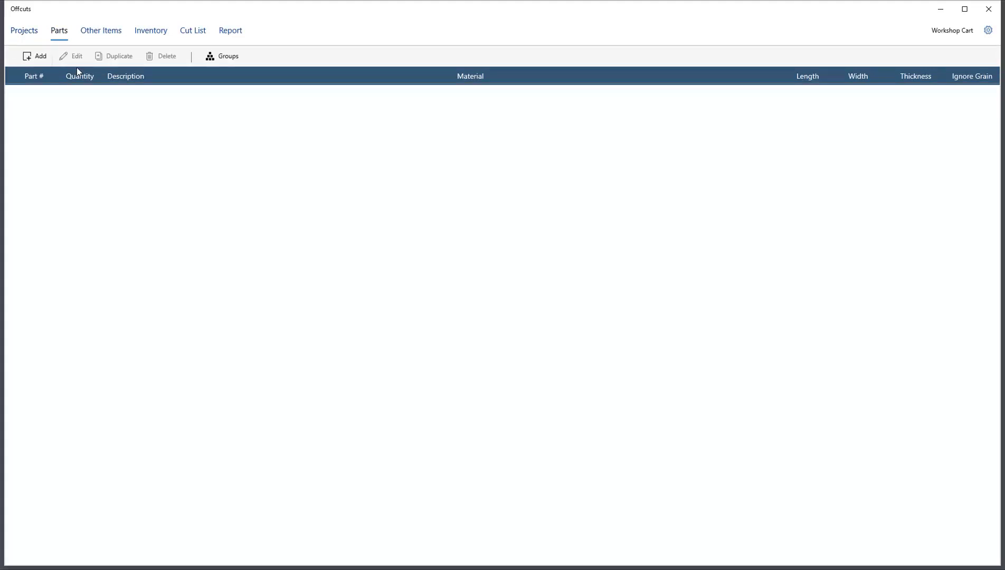
- Add a new material type named Pine to the inventory
click(164, 36)
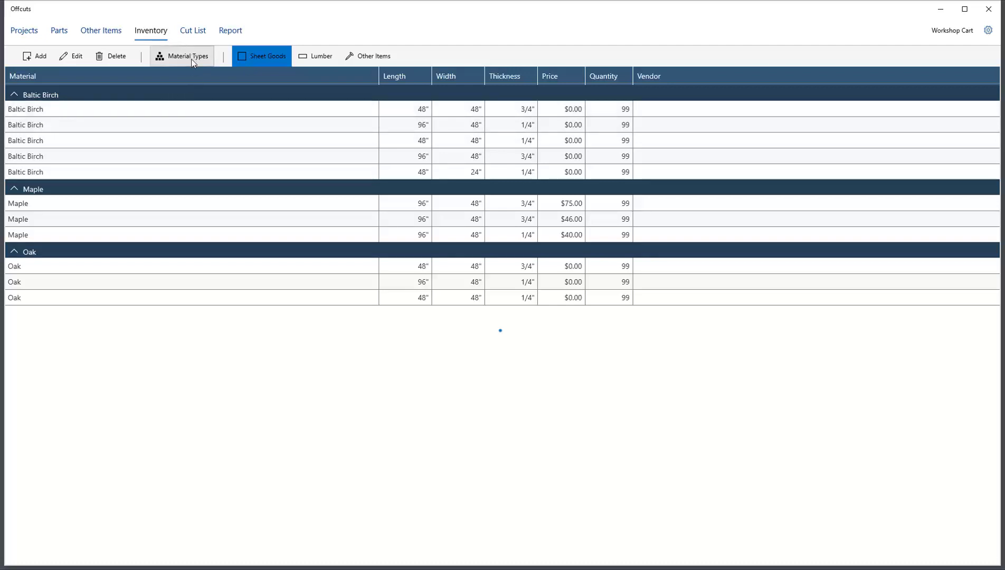
click(419, 362)
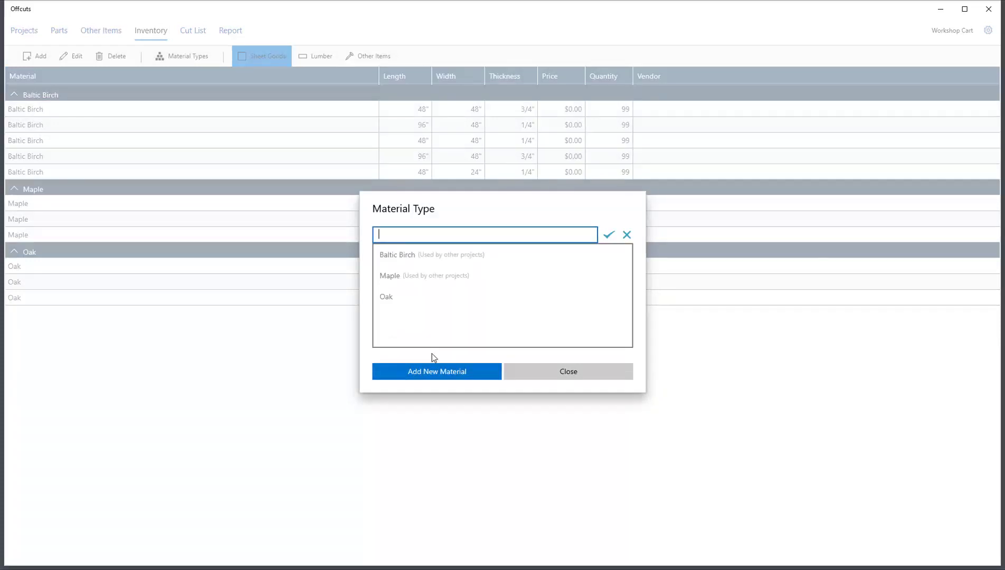
text(Pine)
click(609, 237)
click(569, 372)
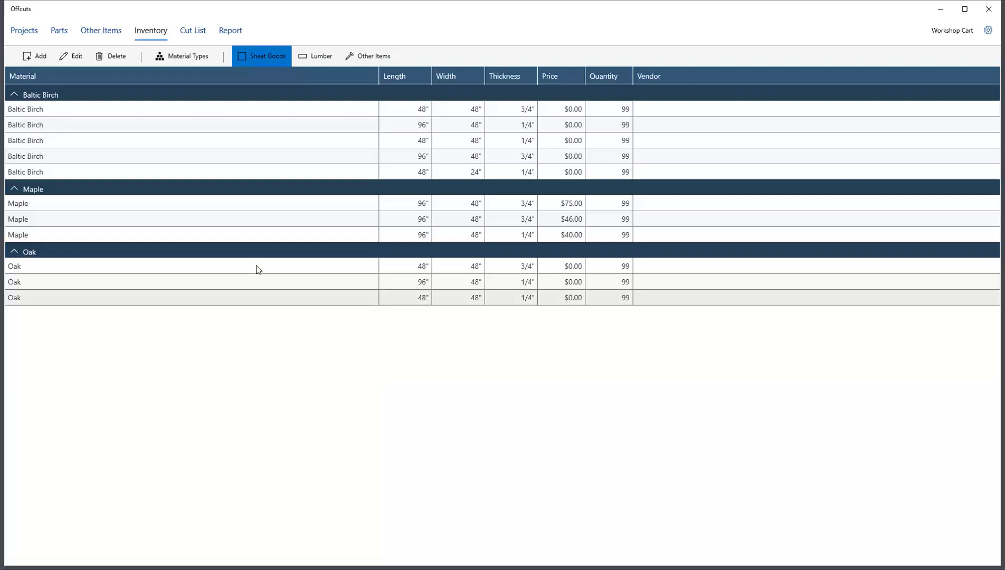
- Start a new sheet goods item of Pine with thickness 3/4, length 96 and width 48 inches
click(36, 56)
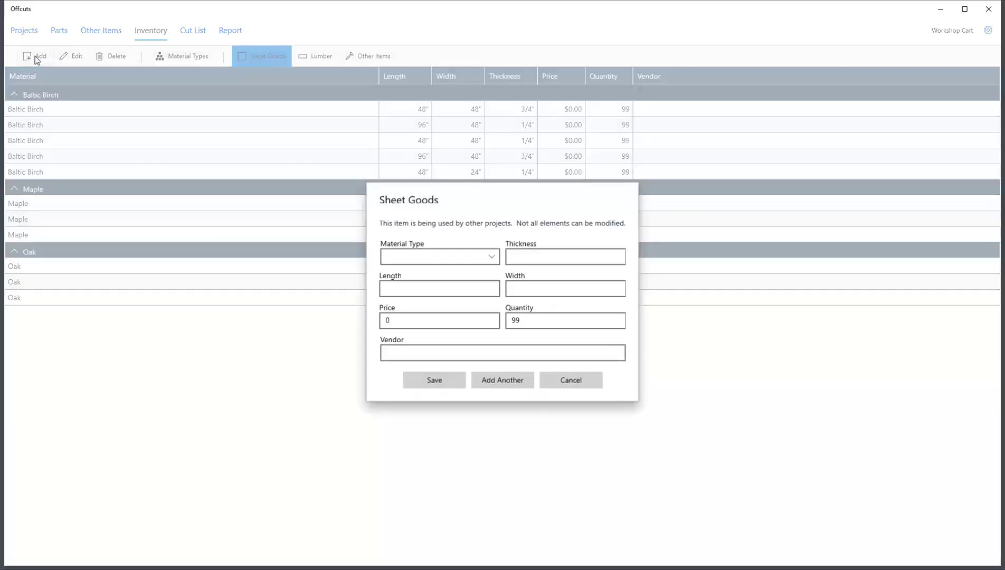
click(446, 257)
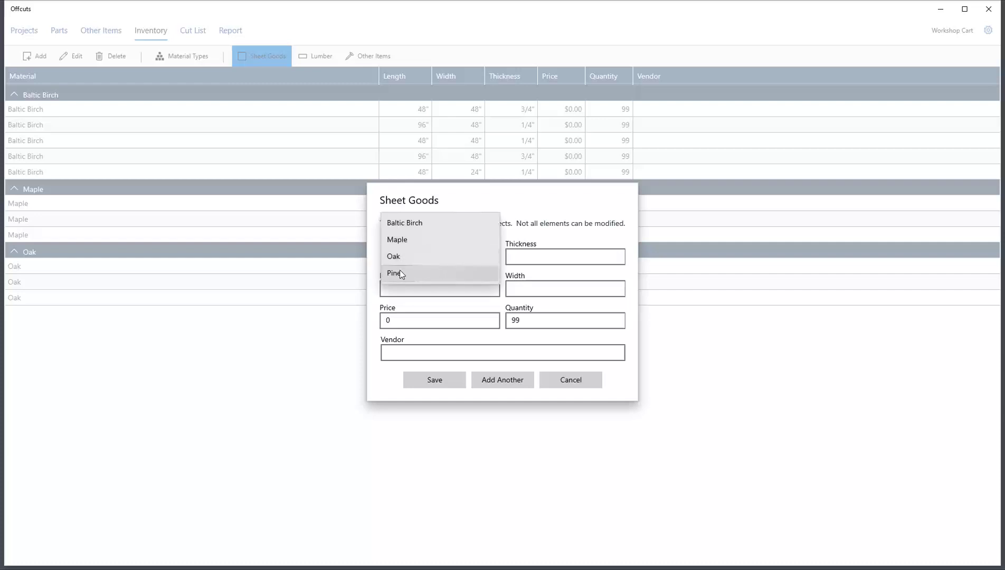
click(402, 272)
click(560, 258)
text(3/4)
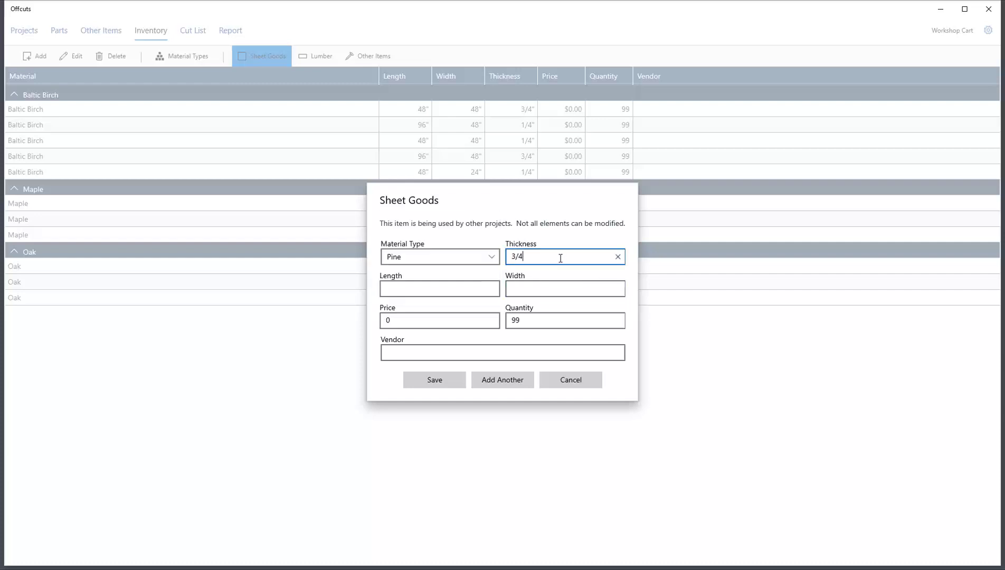
key(Tab)
text(96)
key(Tab)
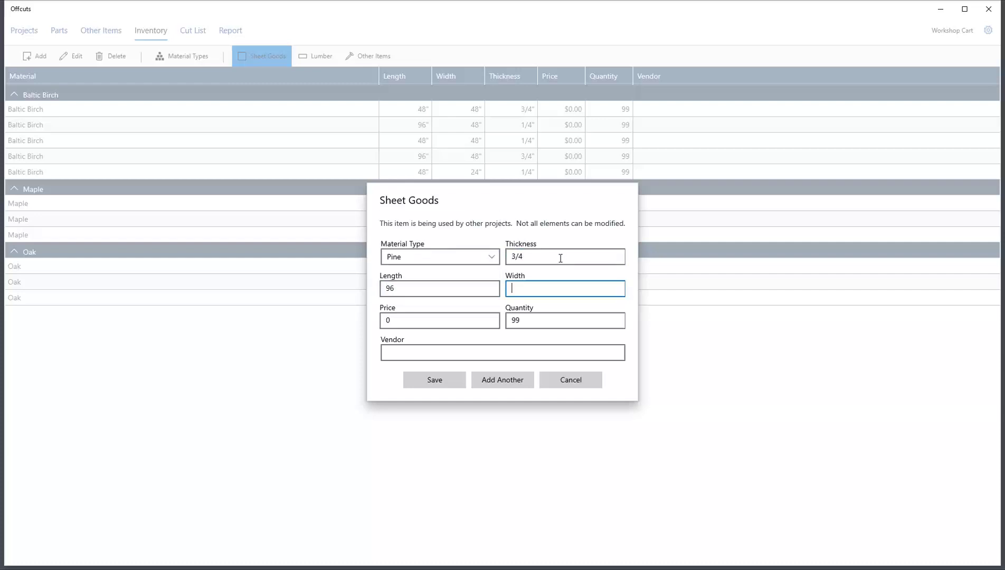
text(48)
- Set the Pine sheet's price to 67 and enter Home Depot as its vendor
key(Tab)
key(Delete)
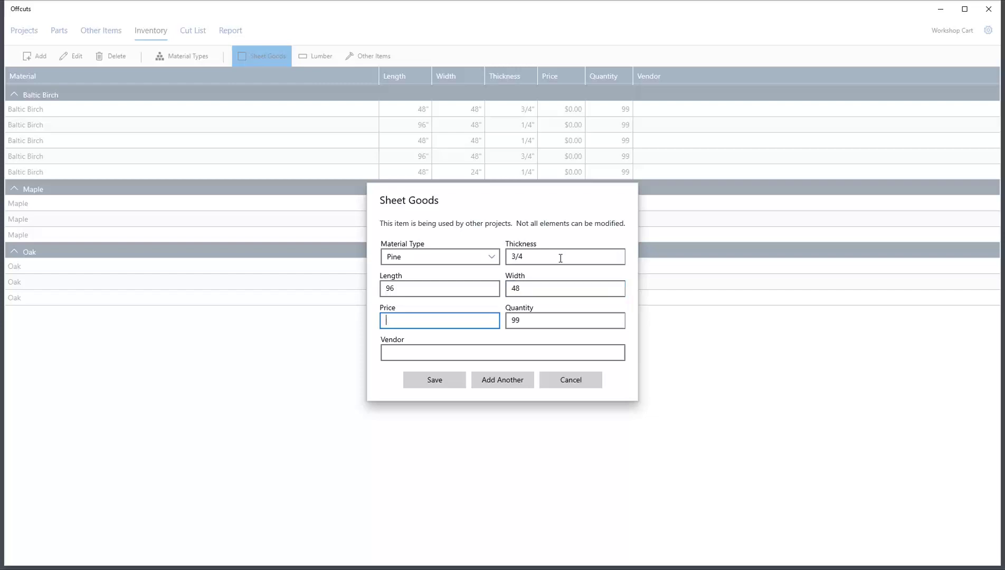
text(67)
key(Tab)
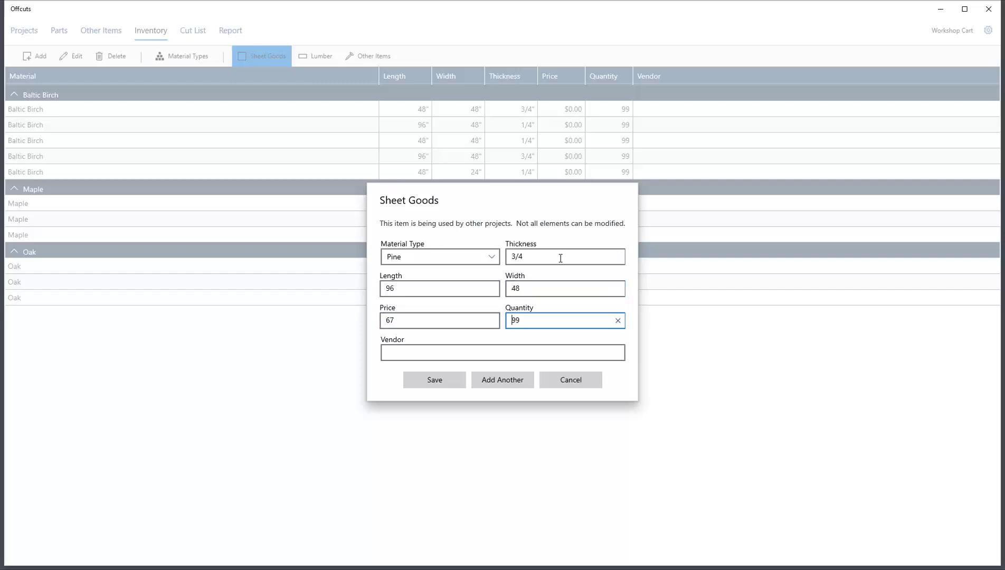
key(Tab)
key(Tab)
key(shift+Tab)
text(H)
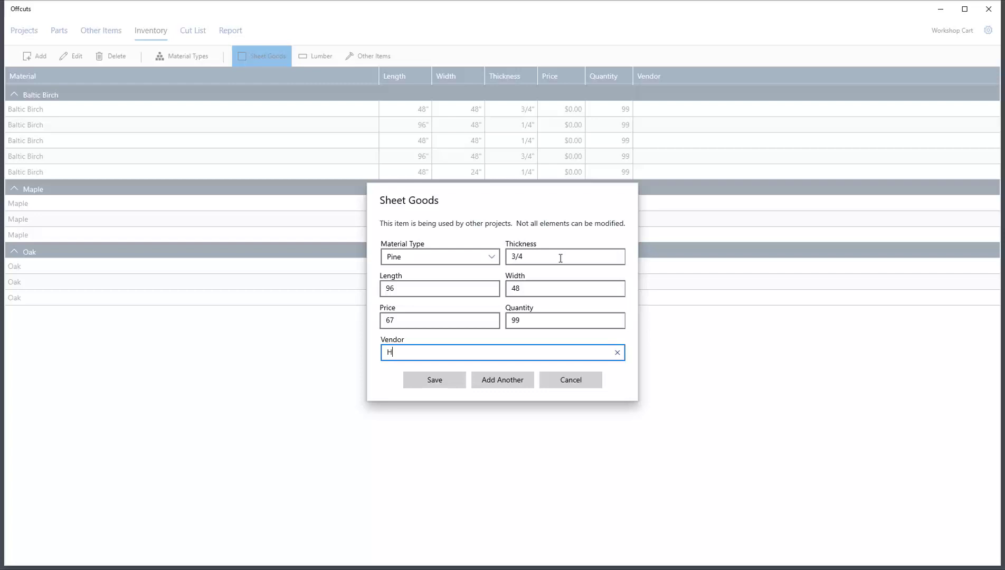
text(ome Depot)
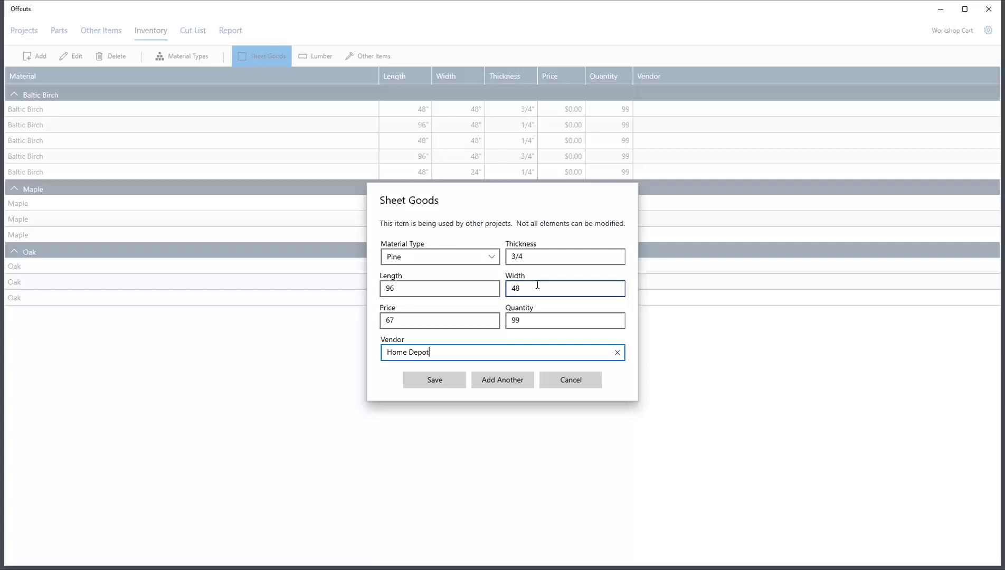
- Enter 99 as the sheet's quantity and store it, continuing with another sheet goods item
double_click(525, 320)
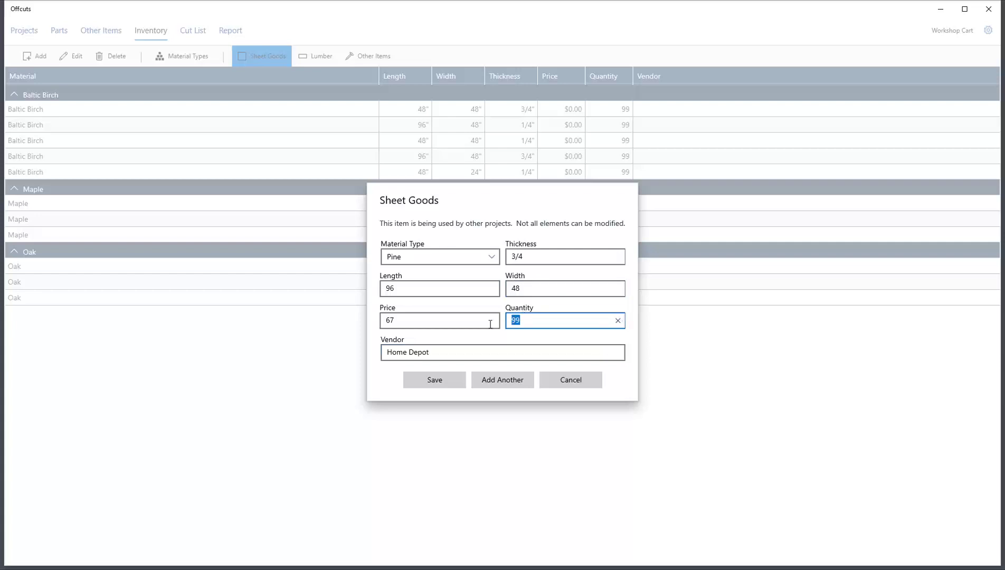
text(1)
key(BackSpace)
text(0)
key(BackSpace)
text(99)
click(502, 379)
- Add a second 3/4-inch Pine sheet with length 48, width 48 and price 35, continuing with another item
click(413, 293)
text(48)
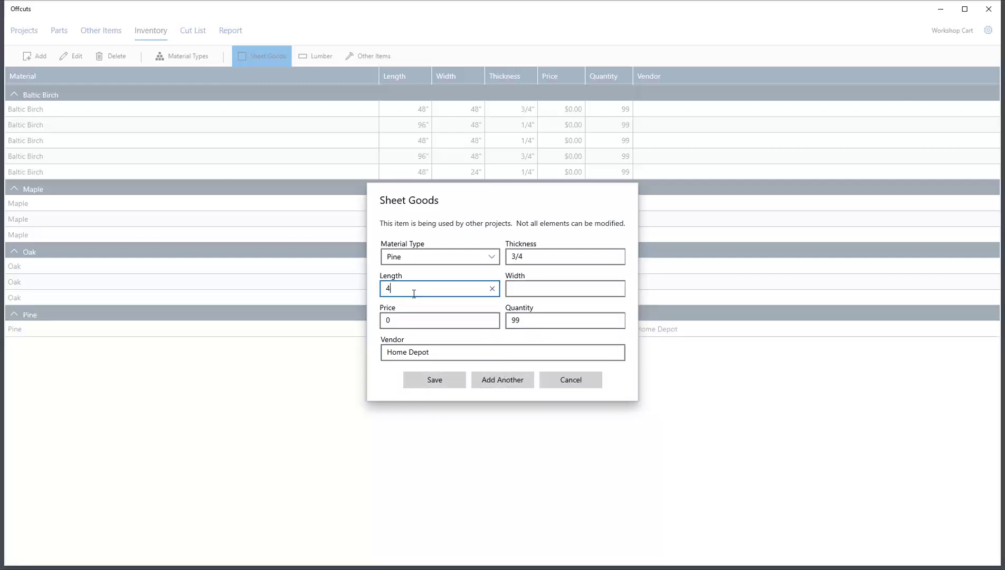
key(Tab)
text(48)
key(Tab)
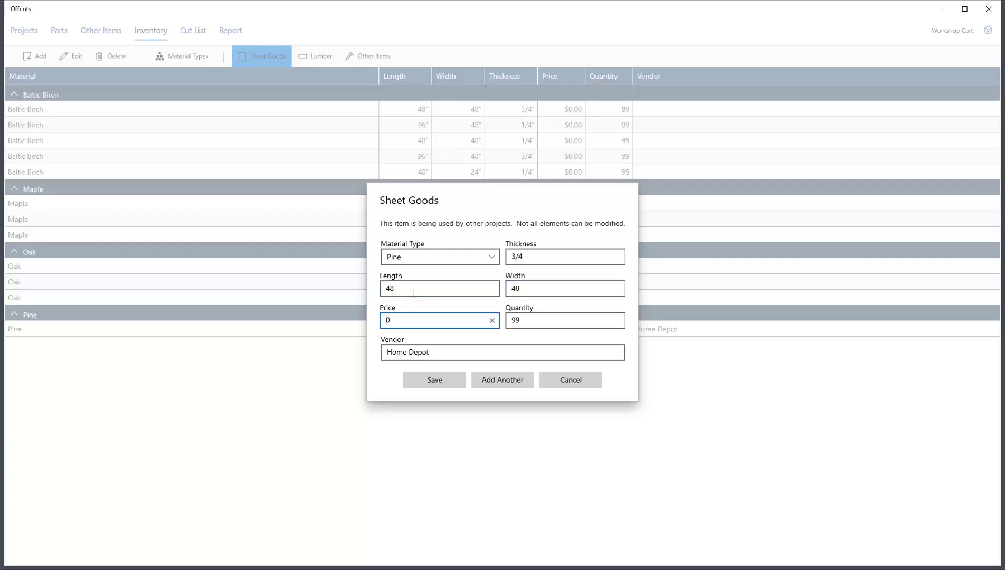
key(Delete)
text(35)
click(502, 380)
- Set the third Pine sheet's thickness to 1/4, length to 96 and width to 48 inches
click(522, 257)
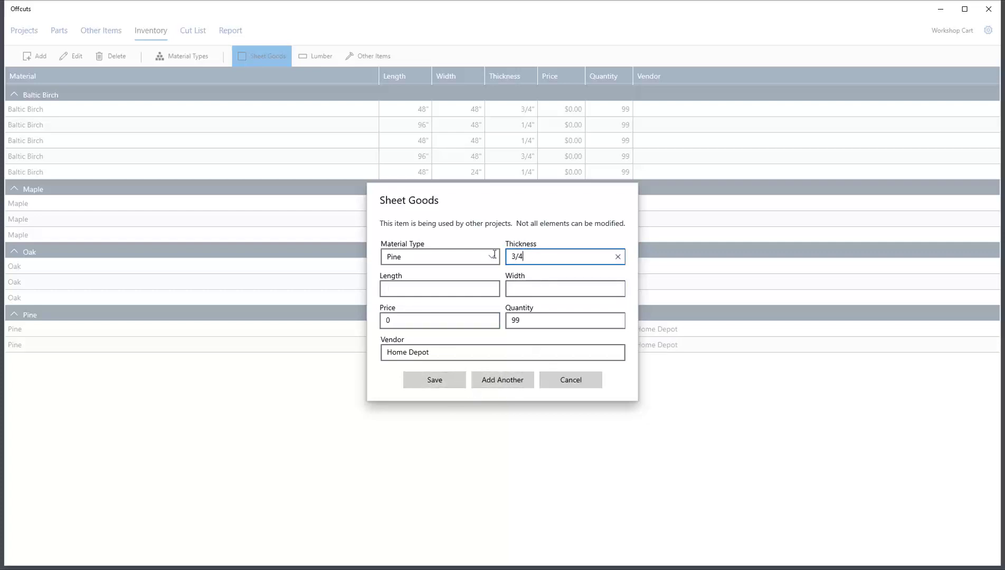
key(ctrl+a)
text(1/4)
key(Tab)
text(969)
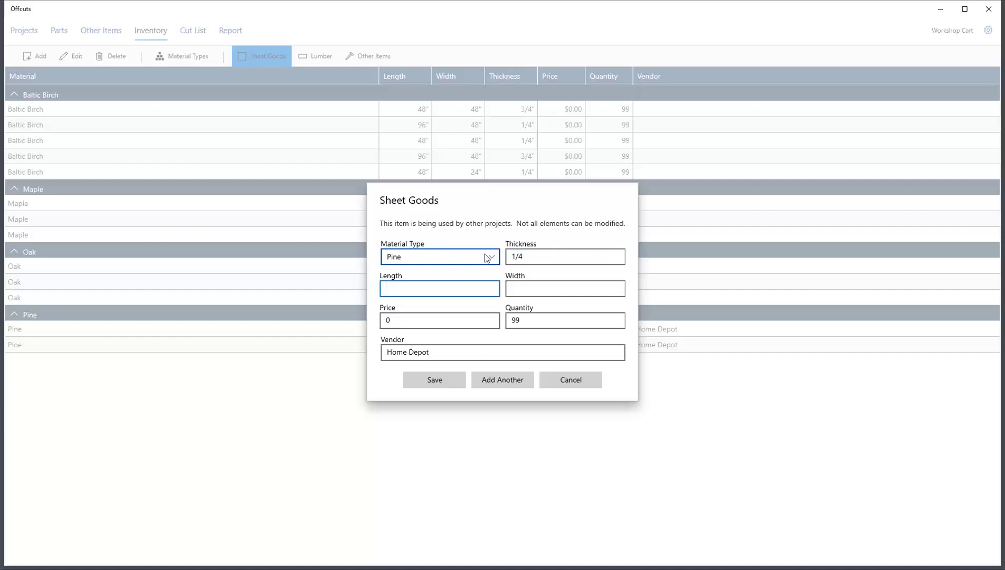
key(Tab)
key(shift+Tab)
key(BackSpace)
key(Tab)
text(48)
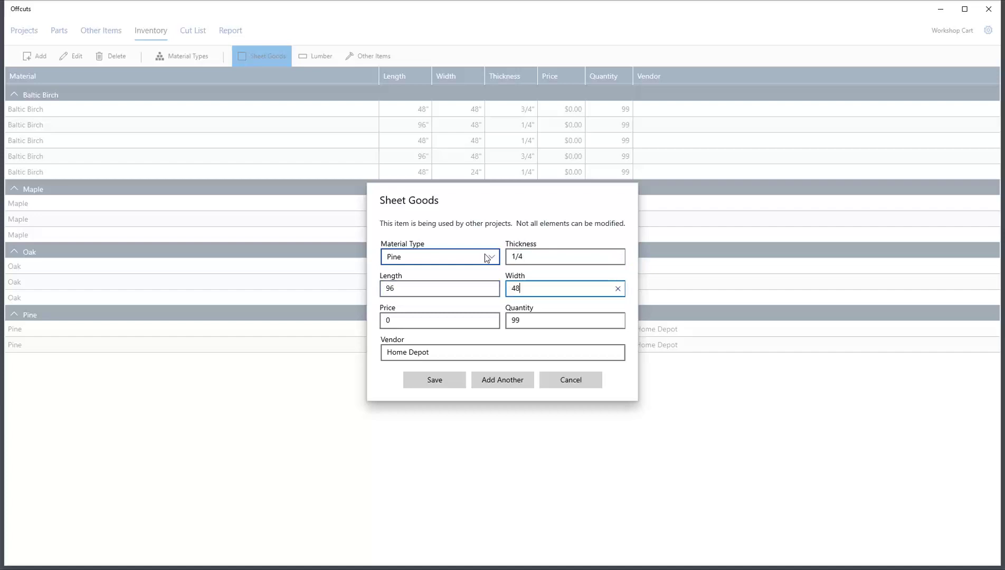
- Set the 1/4-inch Pine sheet's price to 37 and save the item
key(Tab)
key(Delete)
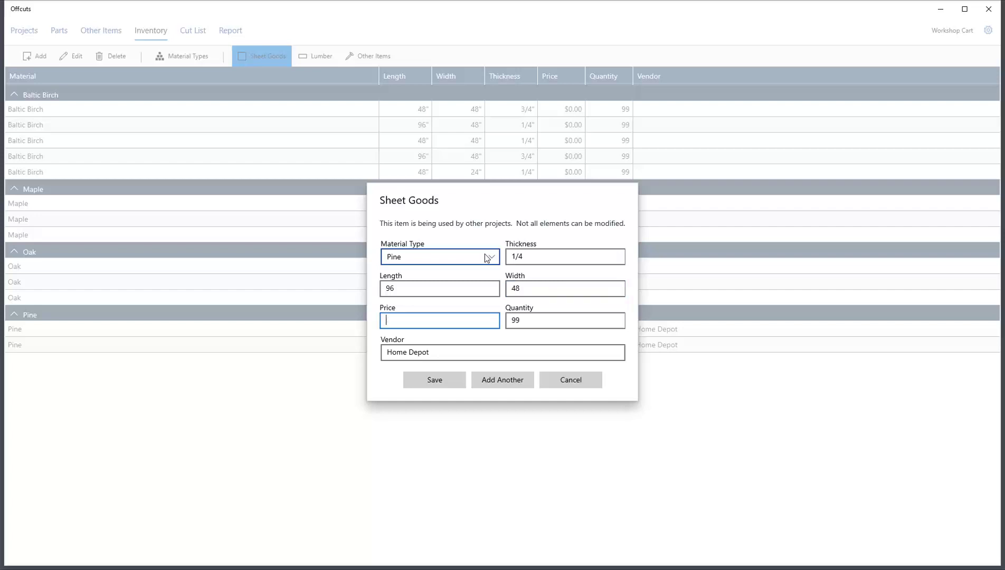
text(37)
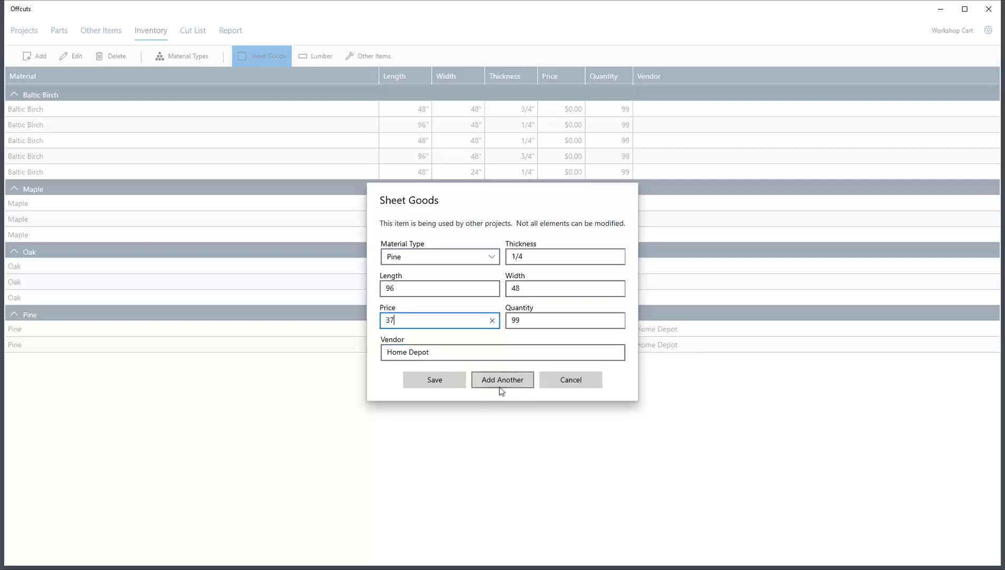
click(453, 382)
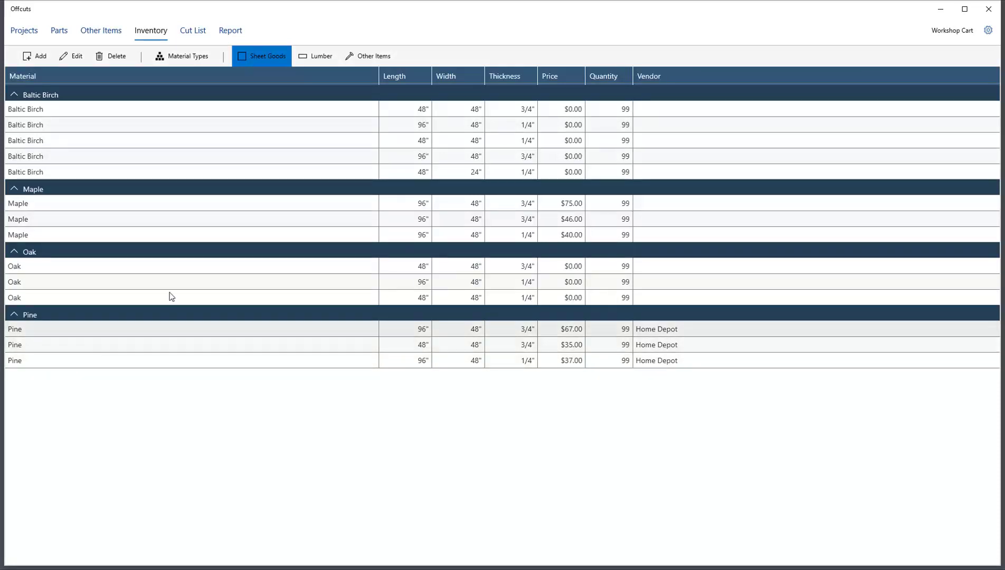
- Start a new lumber item of Pine with thickness 3/4, length 48 and width 6 inches
click(323, 57)
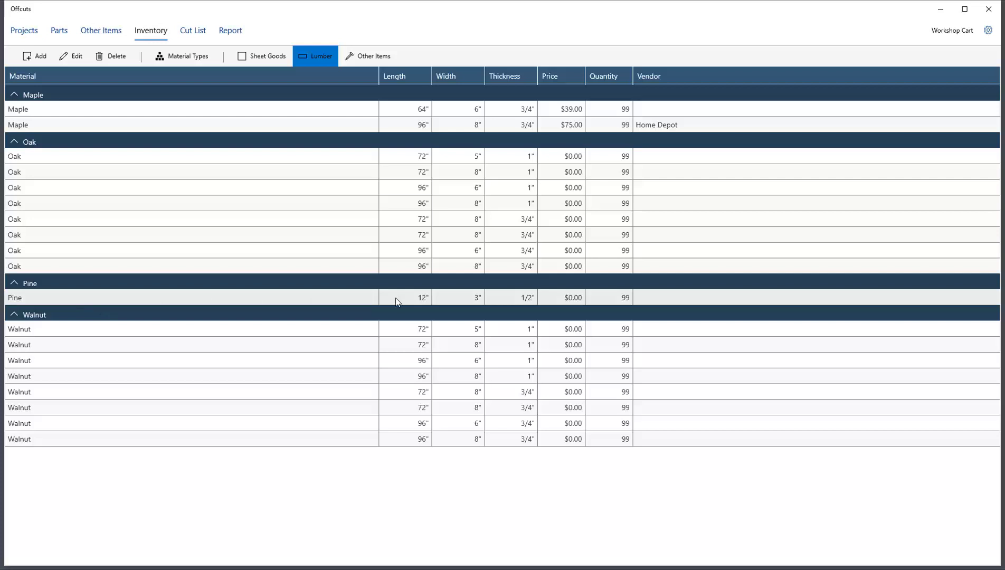
click(33, 57)
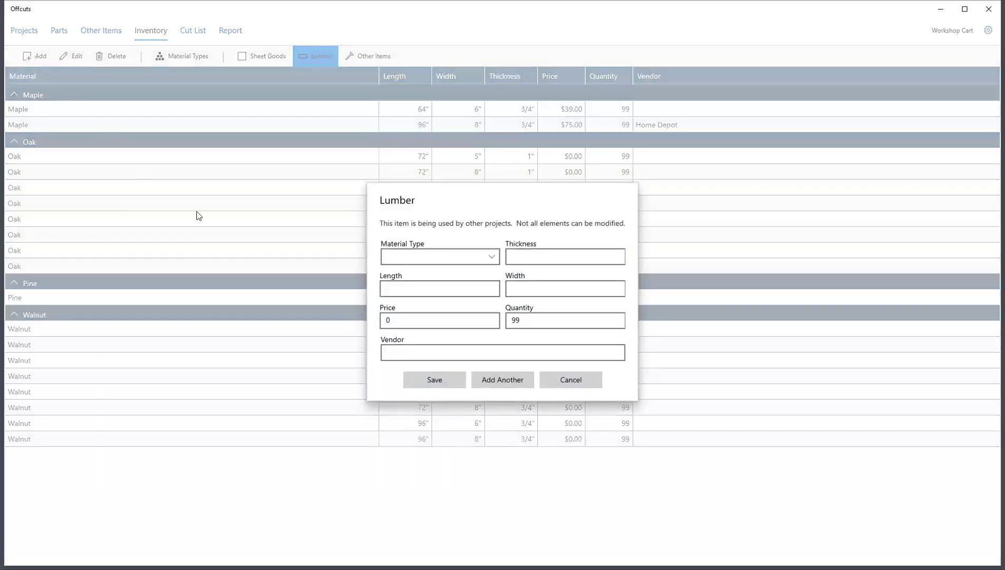
click(439, 259)
click(396, 256)
click(563, 258)
text(3/4)
key(Tab)
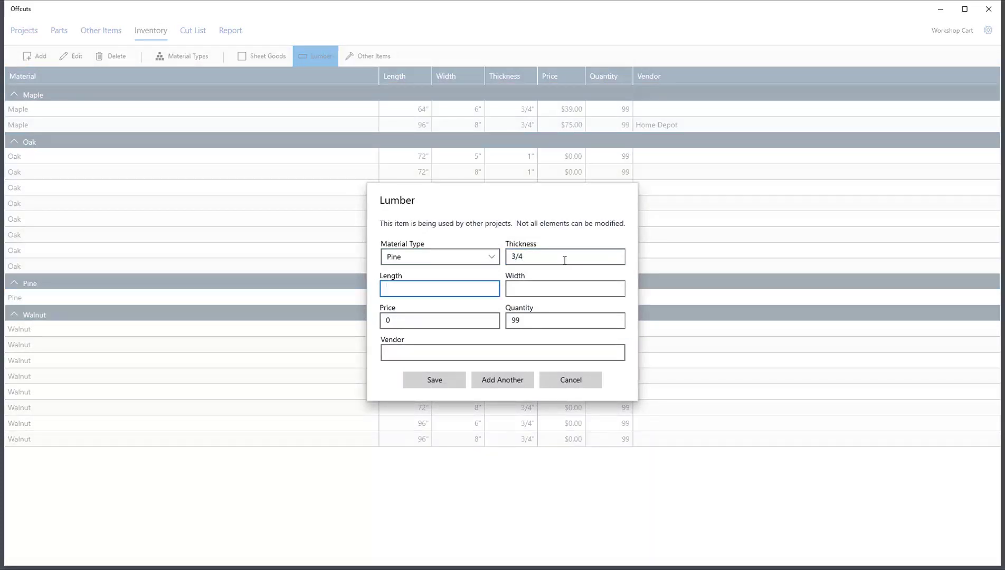
text(48)
key(Tab)
text(6)
key(Tab)
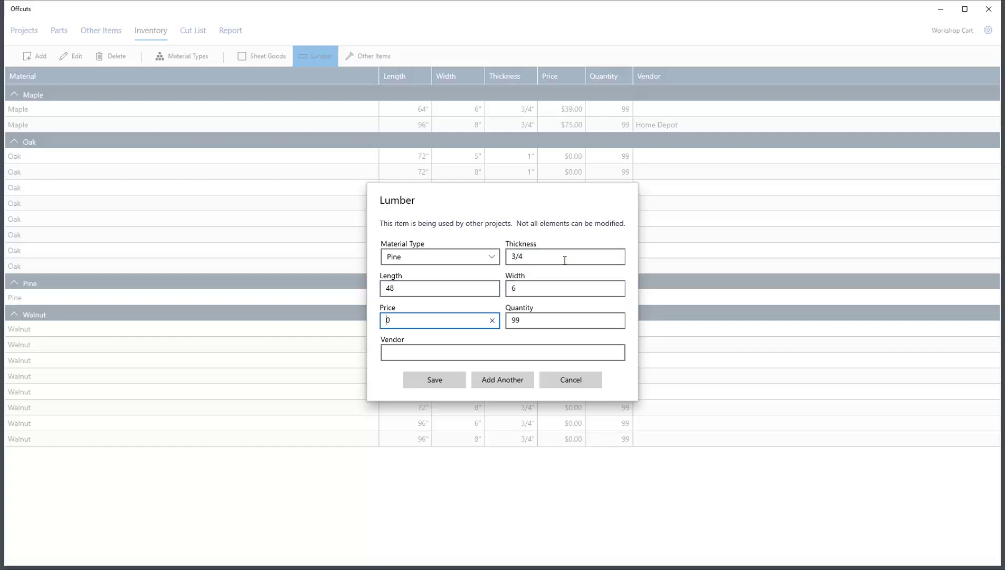
- Set the Pine board's price to 7, enter Home Depot as vendor, and save the lumber item
key(Delete)
text(7)
key(Tab)
key(Tab)
text(H)
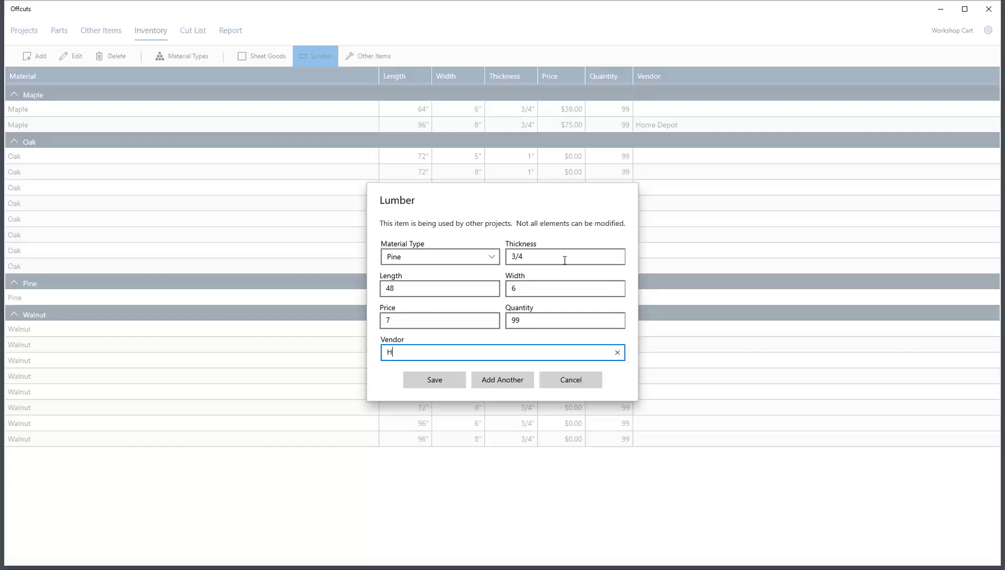
text(ome Depot)
click(434, 381)
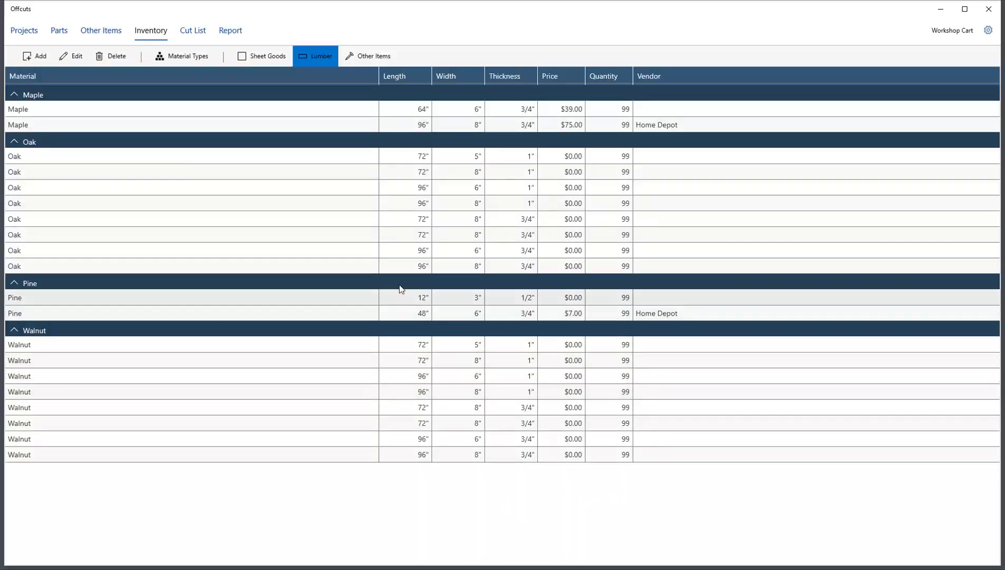
- Create two assembly groups for the project's parts, named Case and Drawers
click(63, 31)
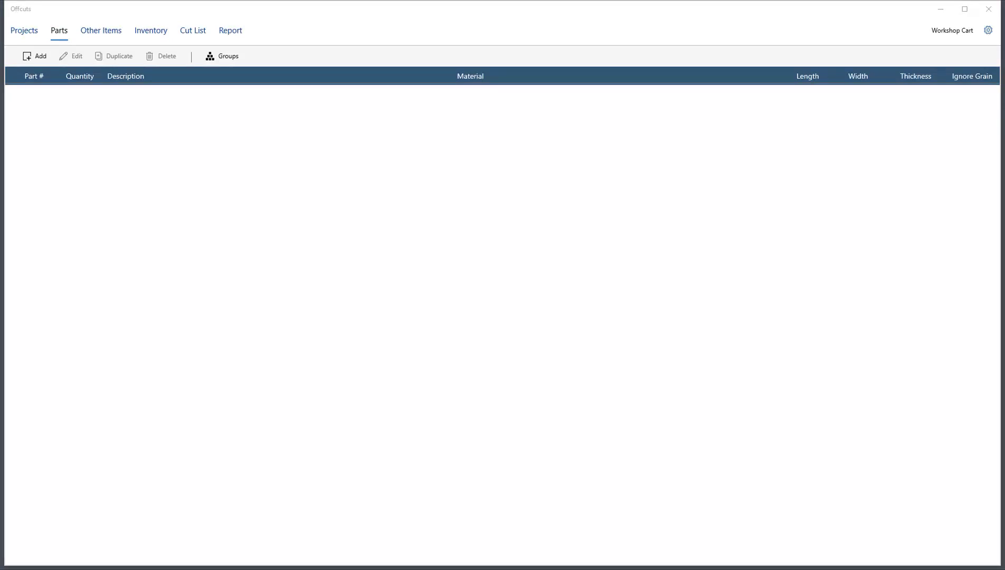
click(233, 59)
click(440, 370)
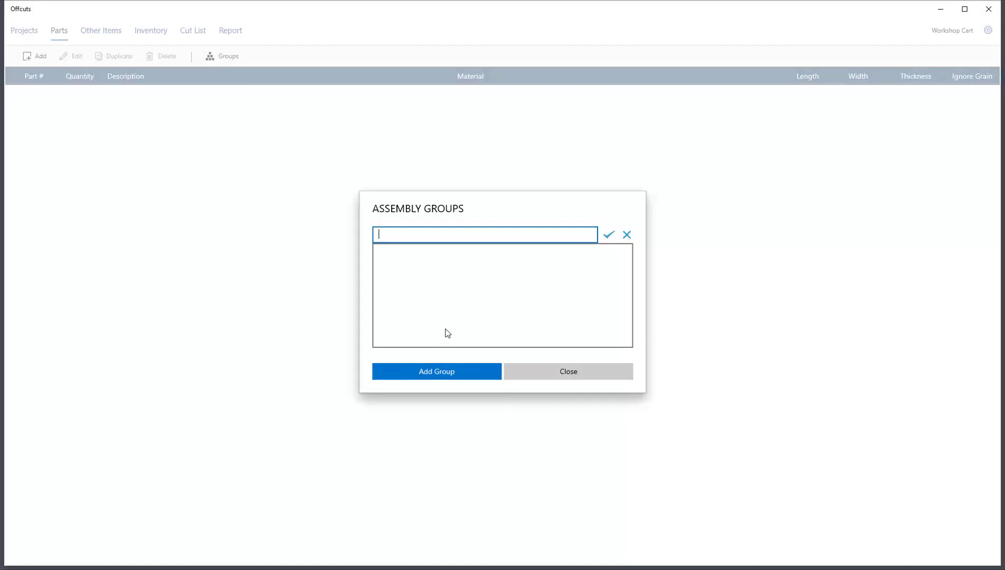
text(Case)
click(609, 235)
click(411, 364)
text(Dr)
text(ers)
click(609, 235)
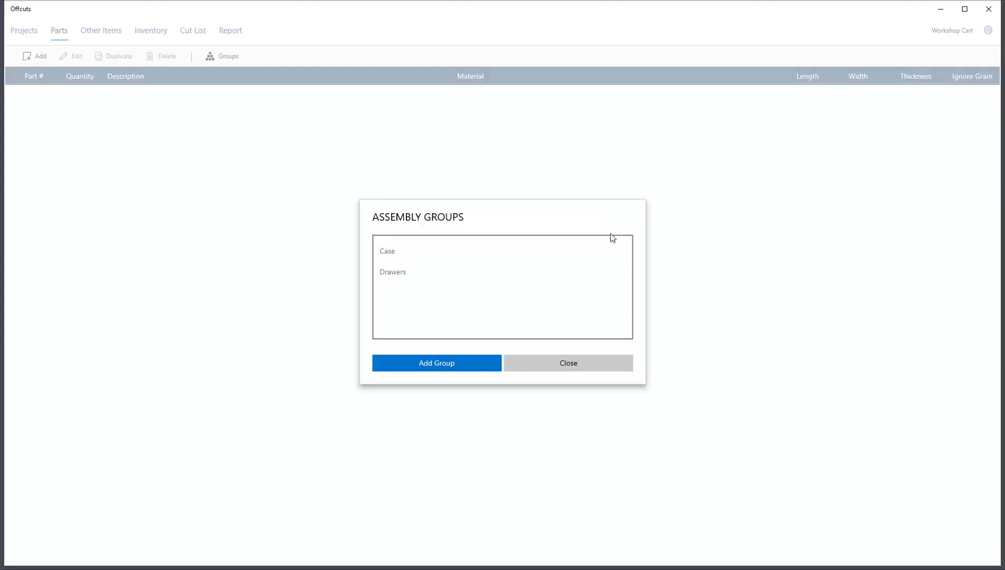
click(575, 363)
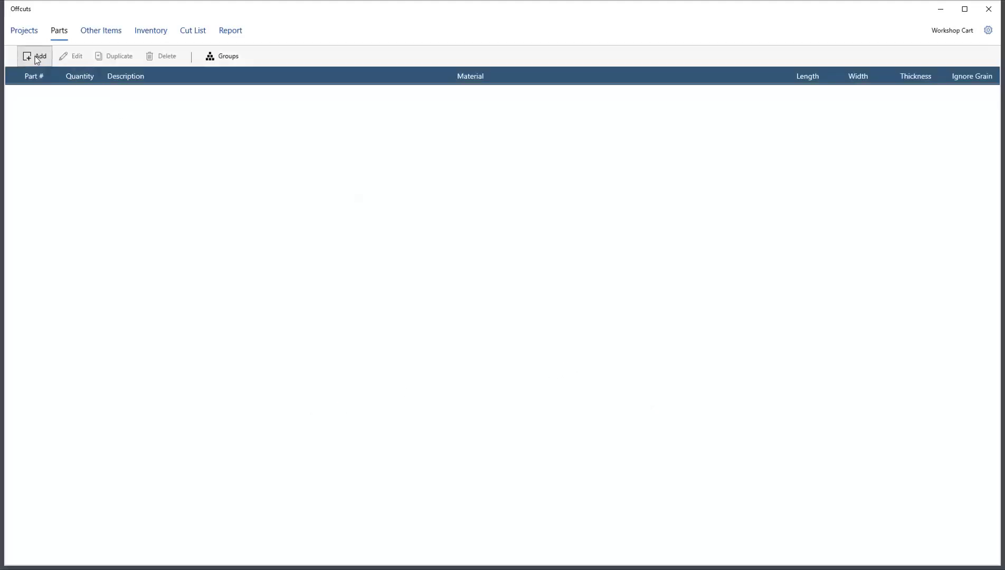
- Start a new part in the Case group with the description "Shelf support"
click(35, 56)
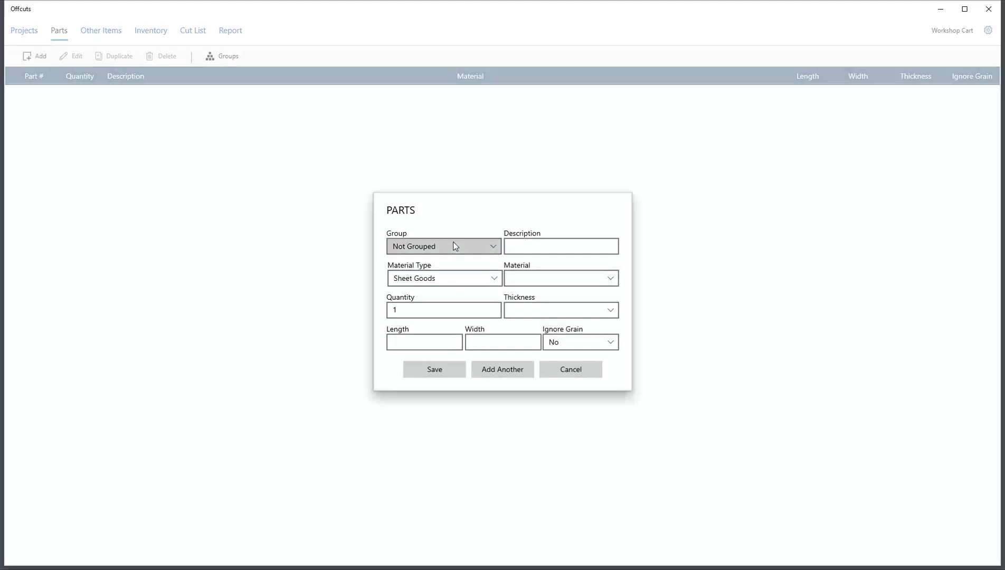
click(452, 247)
click(417, 212)
click(522, 247)
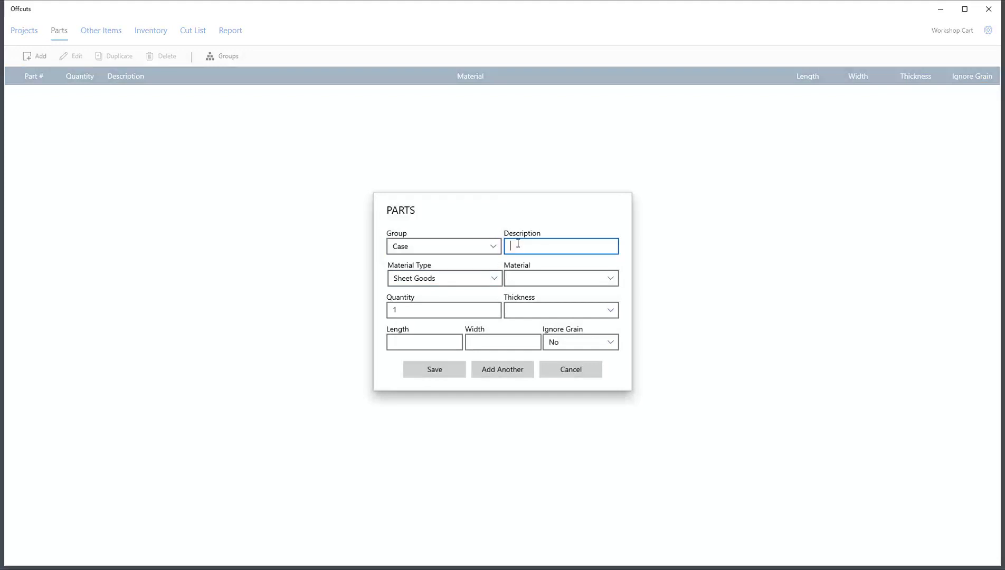
text(Shelf S)
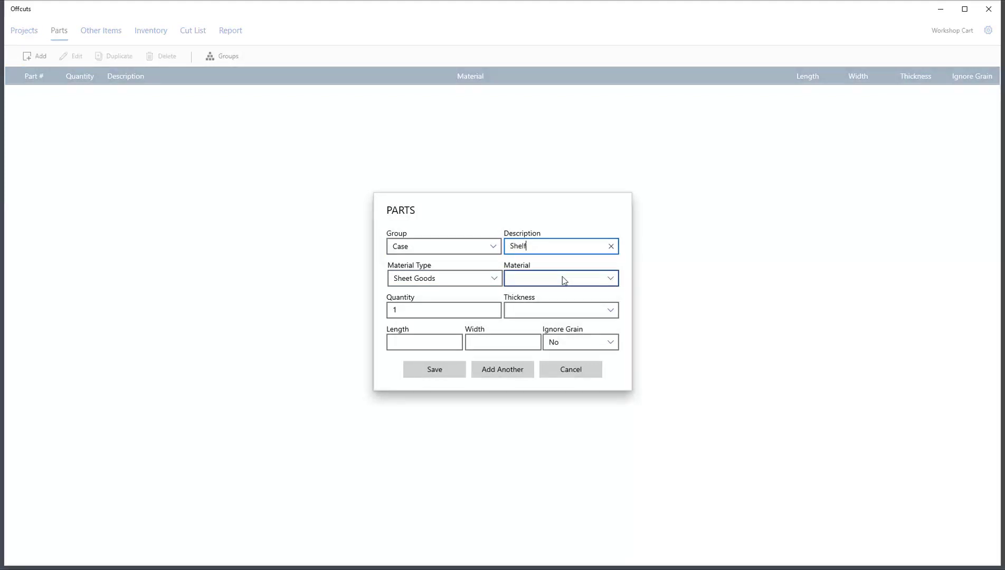
key(BackSpace)
text(support)
- Choose Pine as the shelf support's sheet goods material
key(Tab)
key(Tab)
key(Down)
key(Down)
key(Down)
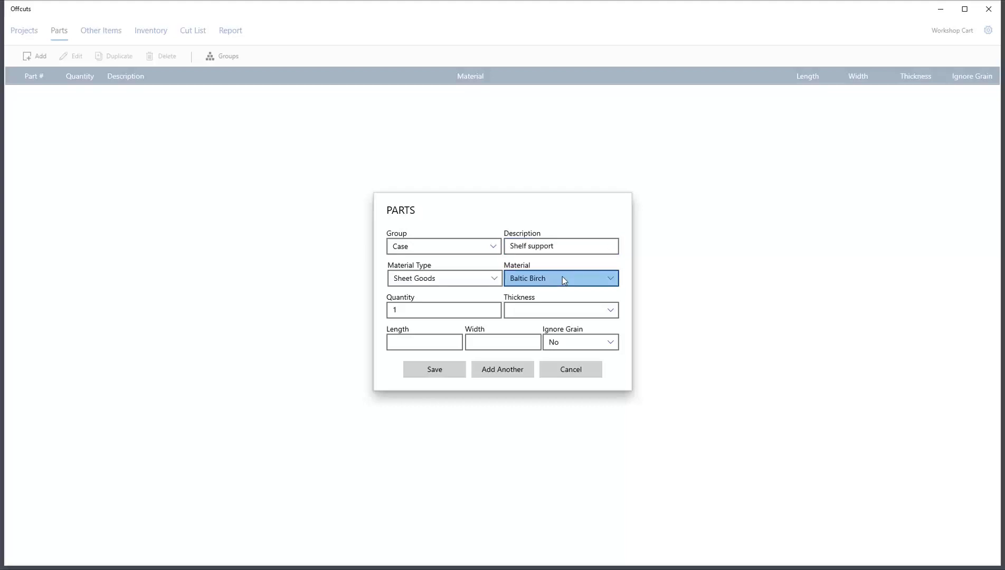
key(Down)
key(Tab)
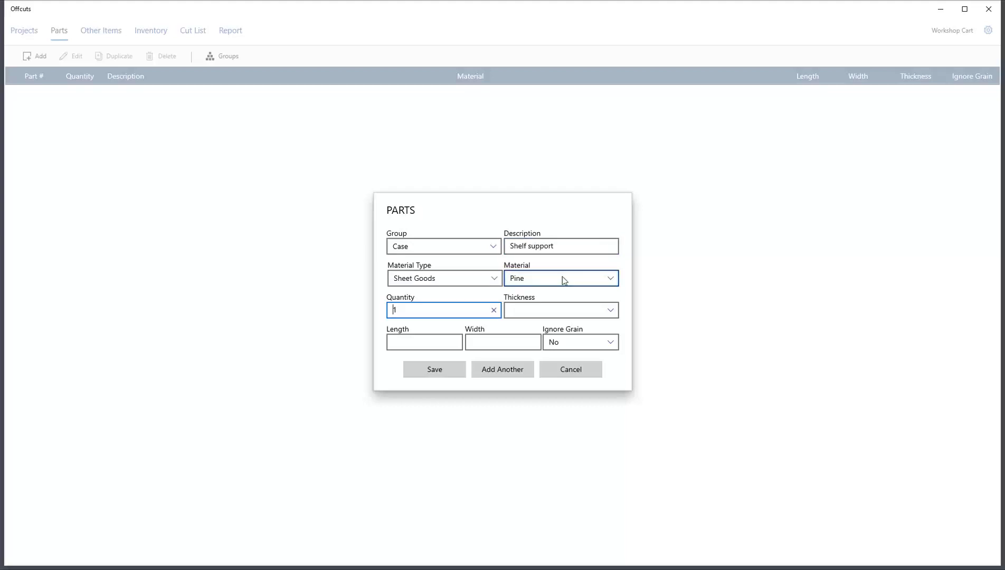
- Set the shelf support's quantity to 4, thickness to 3/4, length to 28 3/4 and width to 3
text(4)
key(Tab)
key(Down)
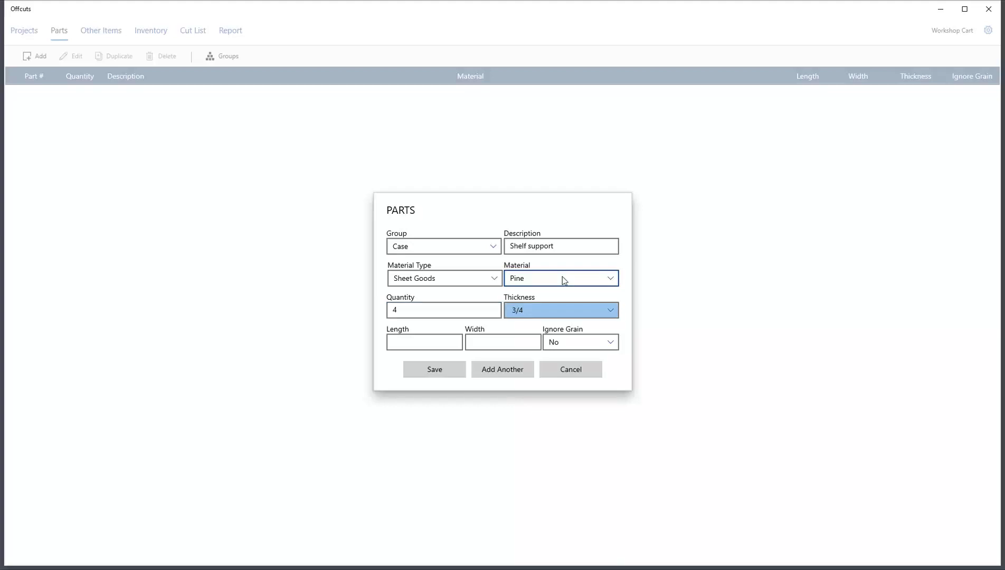
key(Tab)
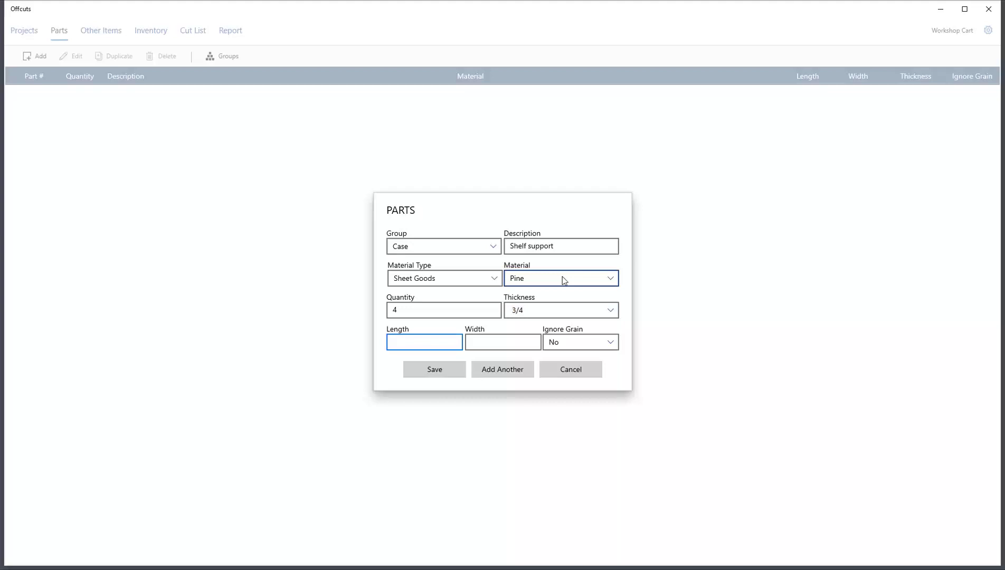
text(28 3/4)
key(Tab)
text(32)
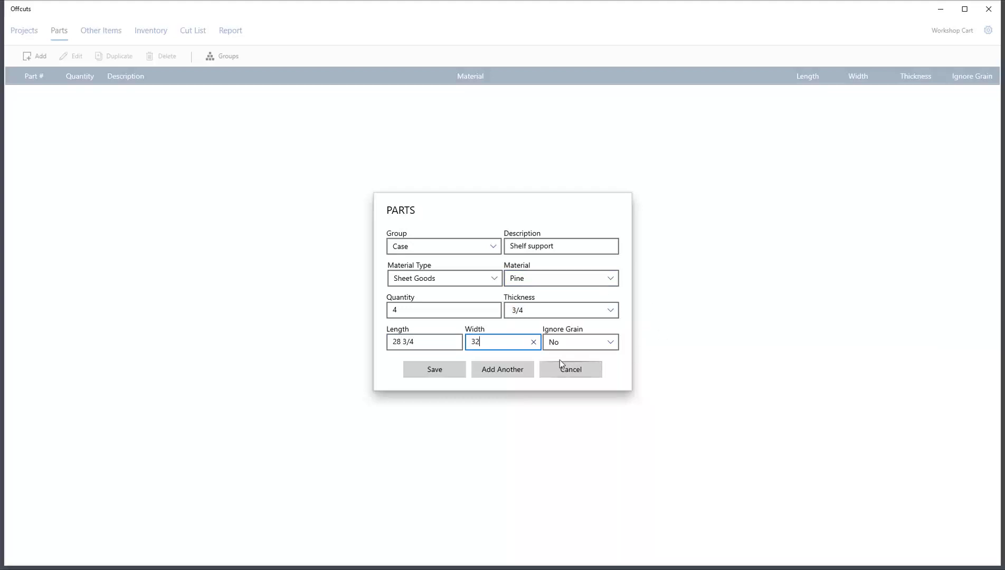
key(BackSpace)
- Set the shelf support to ignore grain, then save it and continue with another part
click(594, 346)
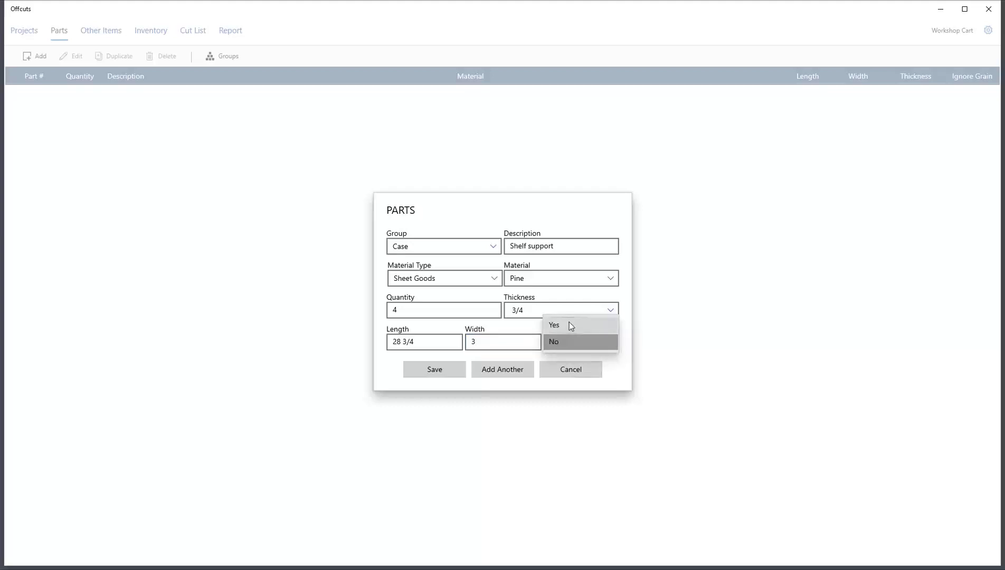
click(570, 324)
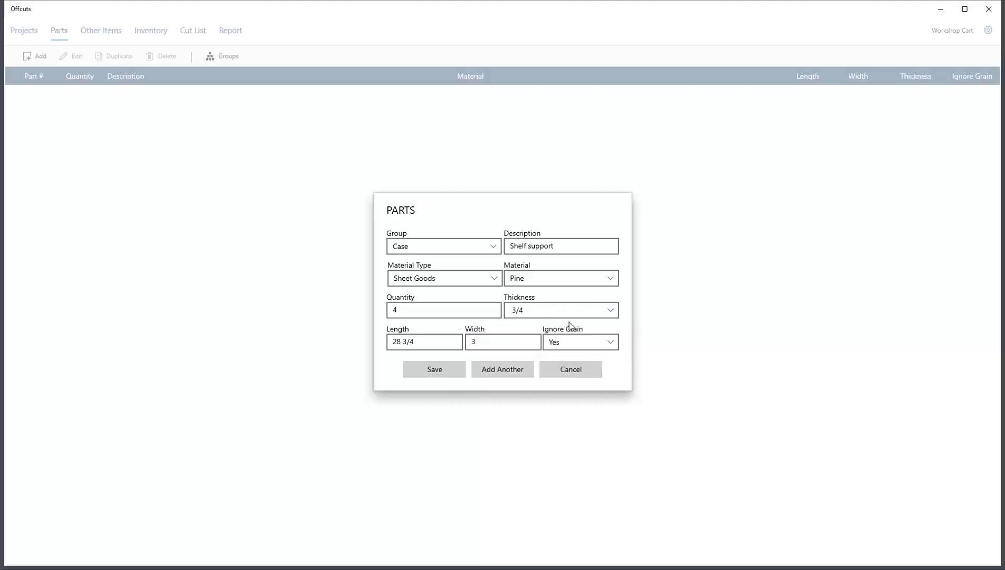
click(502, 370)
- Describe the new Case part as "Ends" and set its quantity to 2, keeping Pine sheet goods as material
click(533, 253)
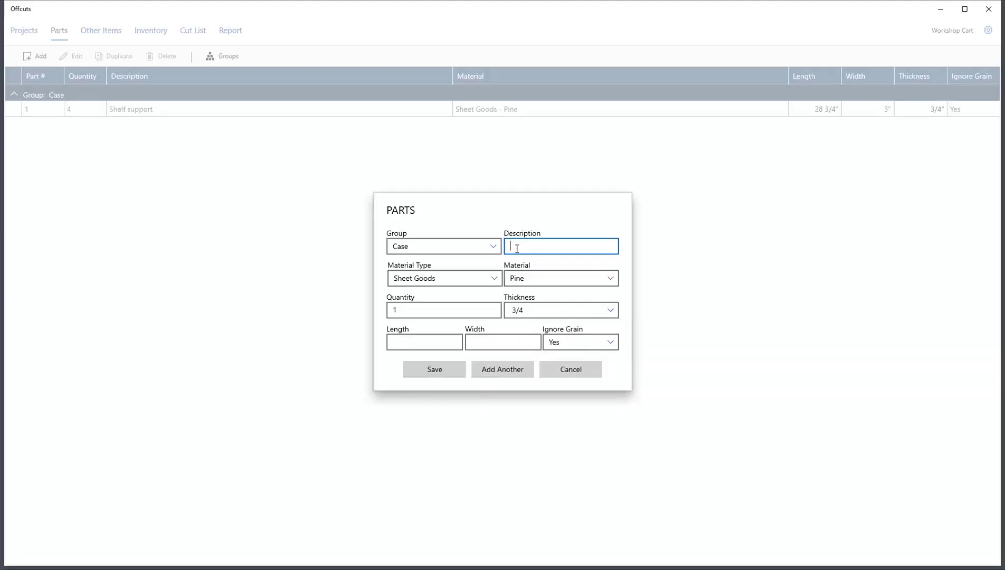
text(Ends)
key(Tab)
key(Tab)
key(Tab)
text(2)
- Keep the 3/4 thickness for the Ends part and set its length to 28 3/4 and width to 16 1/4
key(Tab)
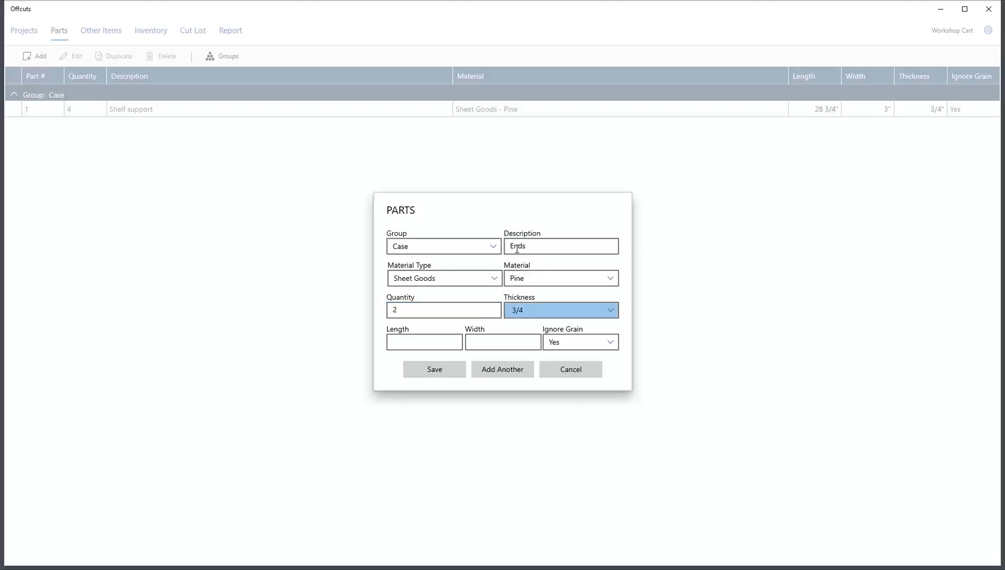
key(Return)
key(Tab)
text(28 3/4)
key(Tab)
text(16 1/4)
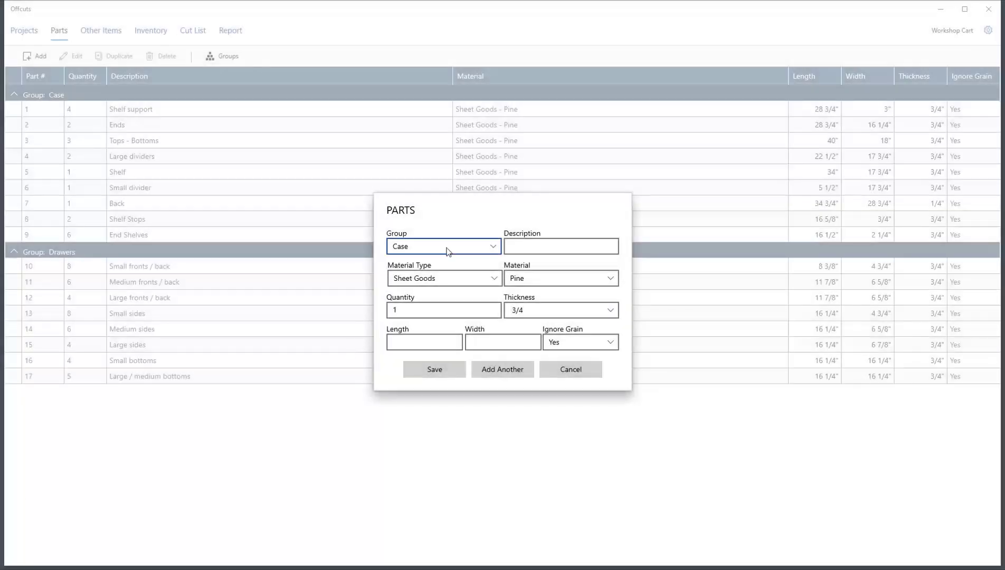
- Describe the next Case part as "Drawer guides" and set its material to Pine lumber
click(524, 248)
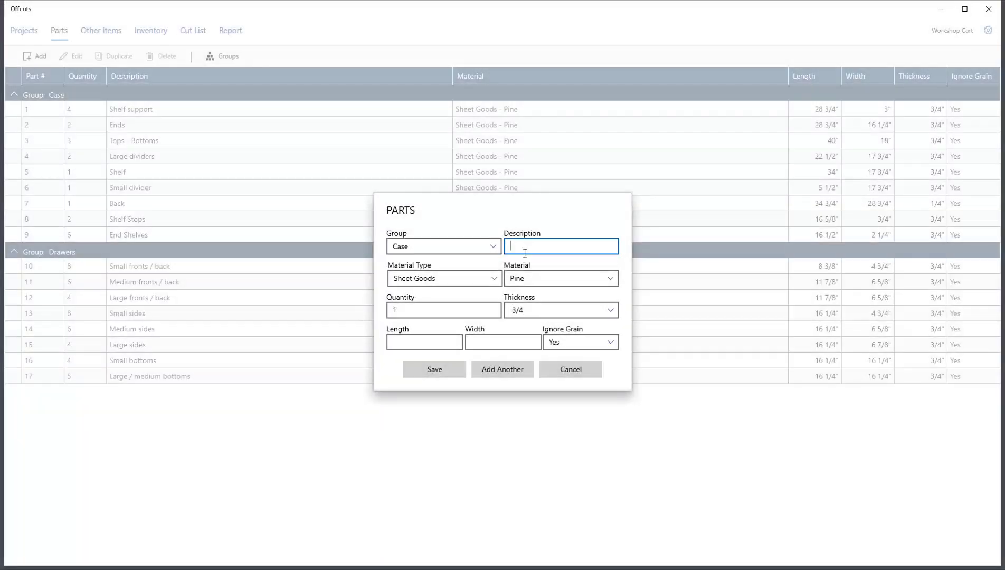
text(Drawer guides)
key(Tab)
key(Down)
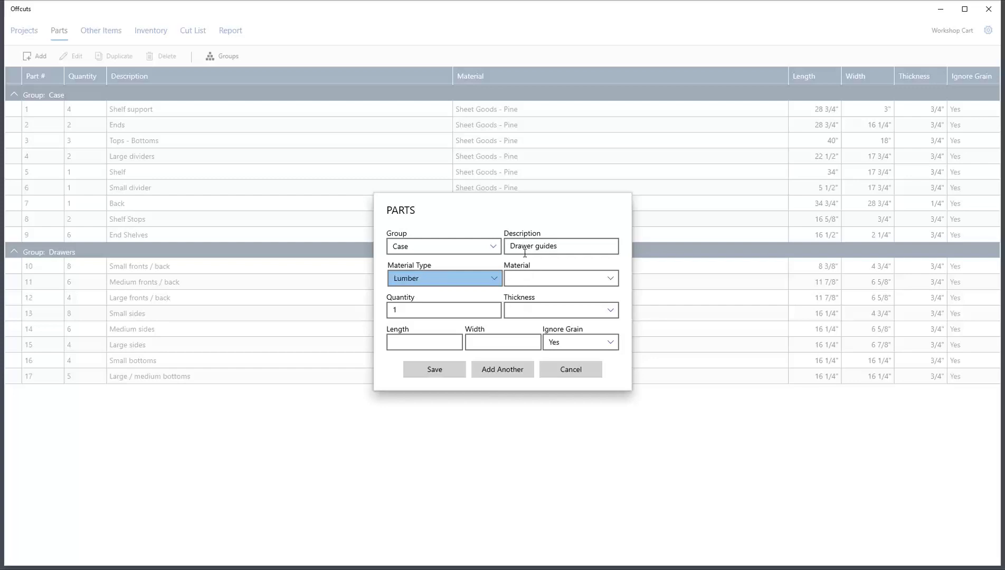
key(Tab)
key(Down)
key(Down)
key(Down)
key(Down)
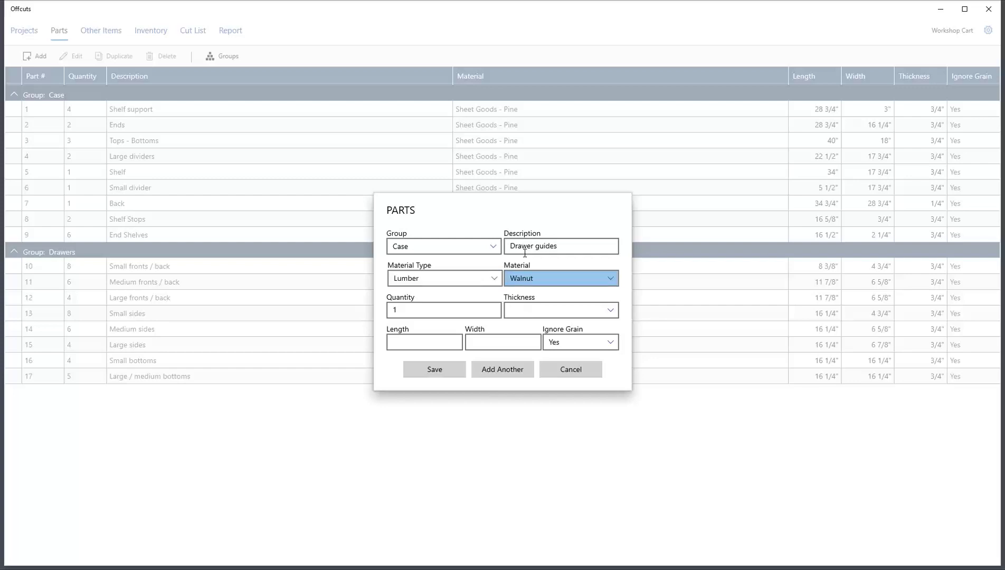
key(Tab)
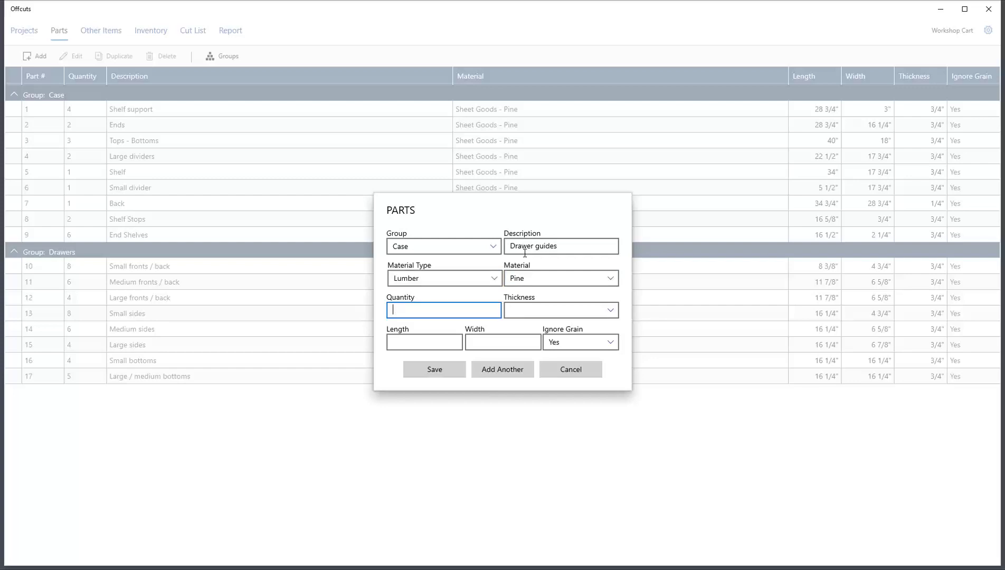
- Set the drawer guides' quantity to 30, thickness to 3/4, length to 16 5/8 and width to 3/4
text(30)
key(Tab)
key(Down)
key(Tab)
text(16 5/8)
key(Tab)
text(3)
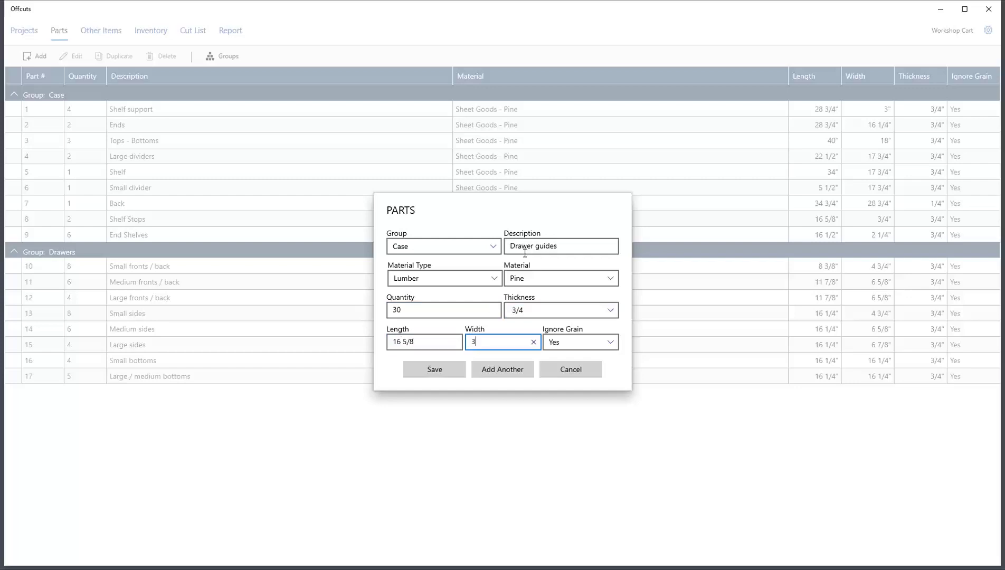
text(/4)
- Set Ignore Grain to No for the drawer guides and save the part
key(Tab)
key(Down)
click(447, 372)
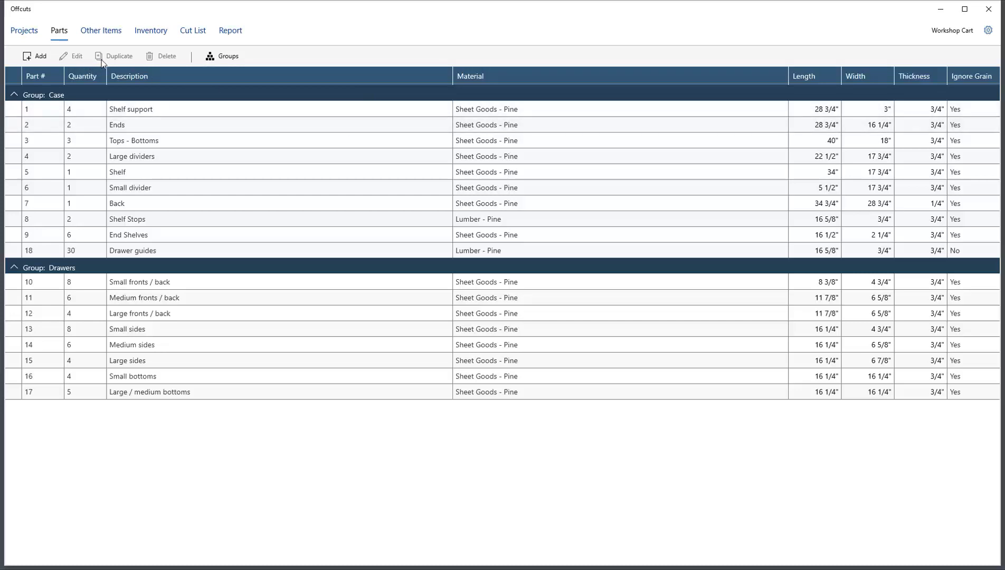
click(177, 157)
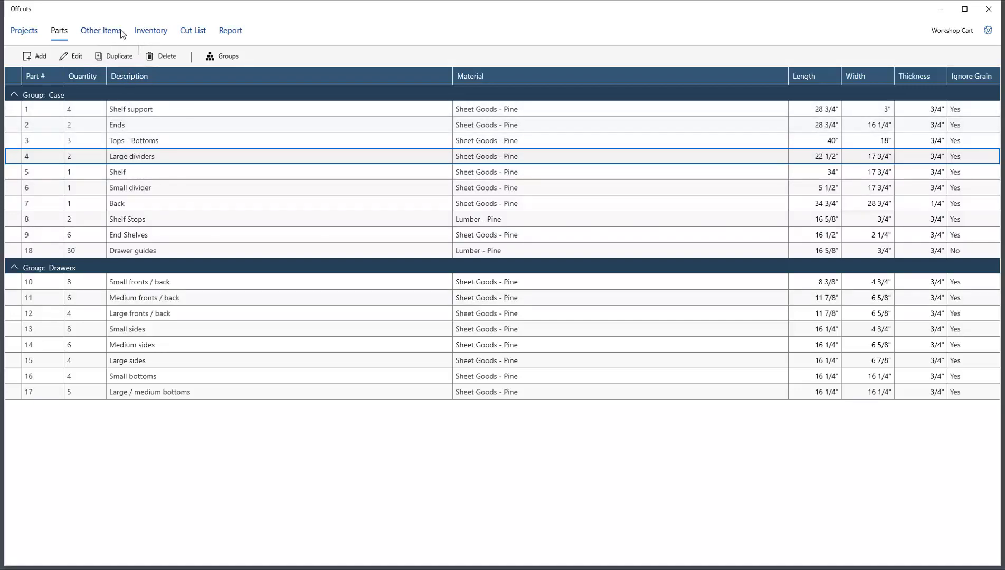
- Open the project's cut list and examine Layouts #1 and #2 for the 48" x 6" Pine lumber
click(193, 34)
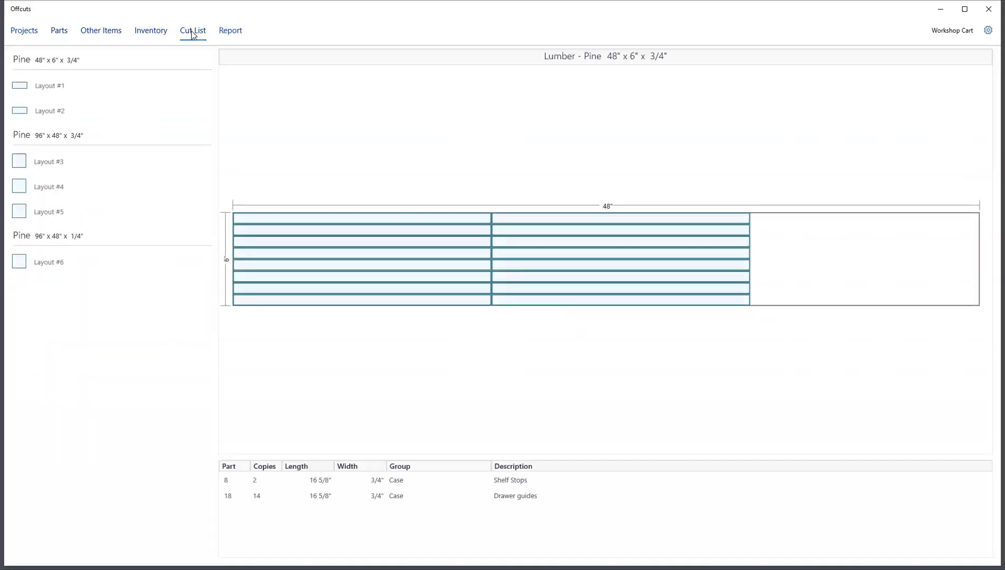
click(53, 88)
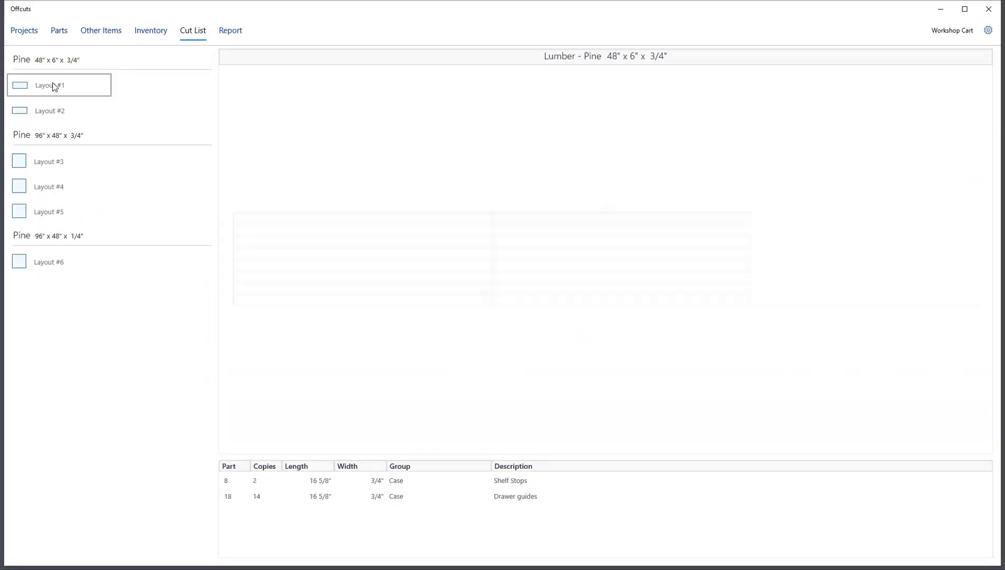
click(53, 108)
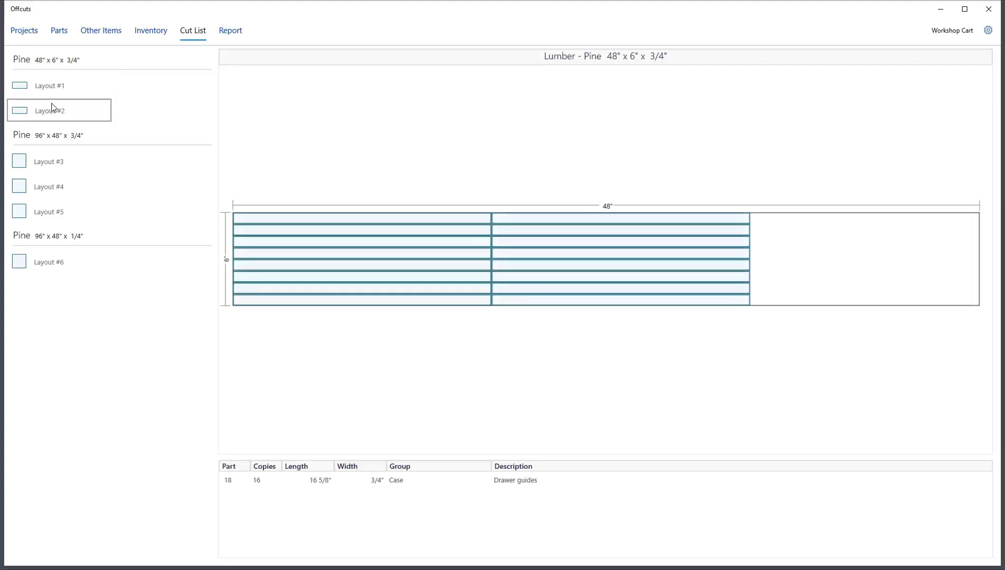
- View Layout #3 of the 3/4" Pine sheets and highlight the Tops - Bottoms and End Shelves parts in it
click(66, 160)
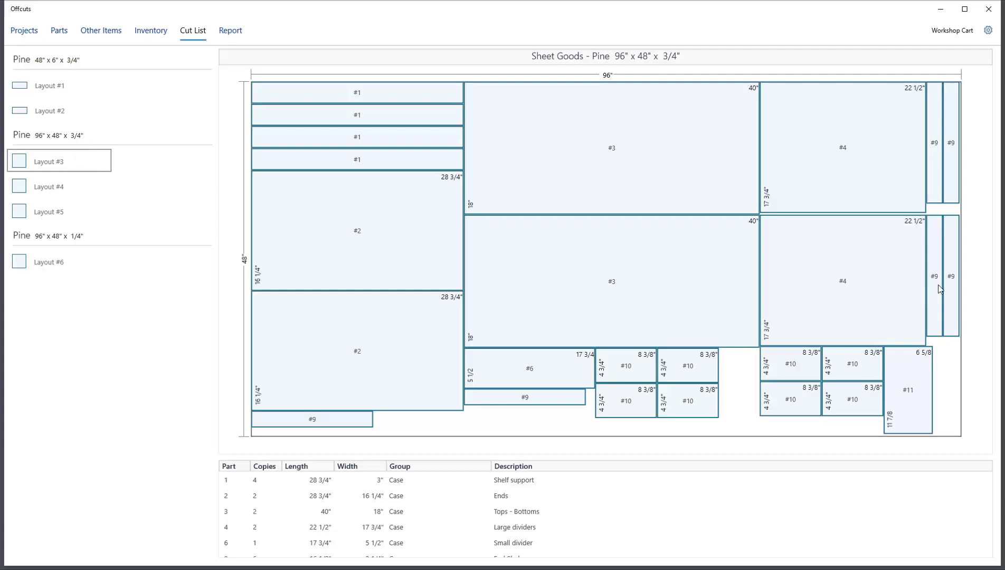
click(407, 523)
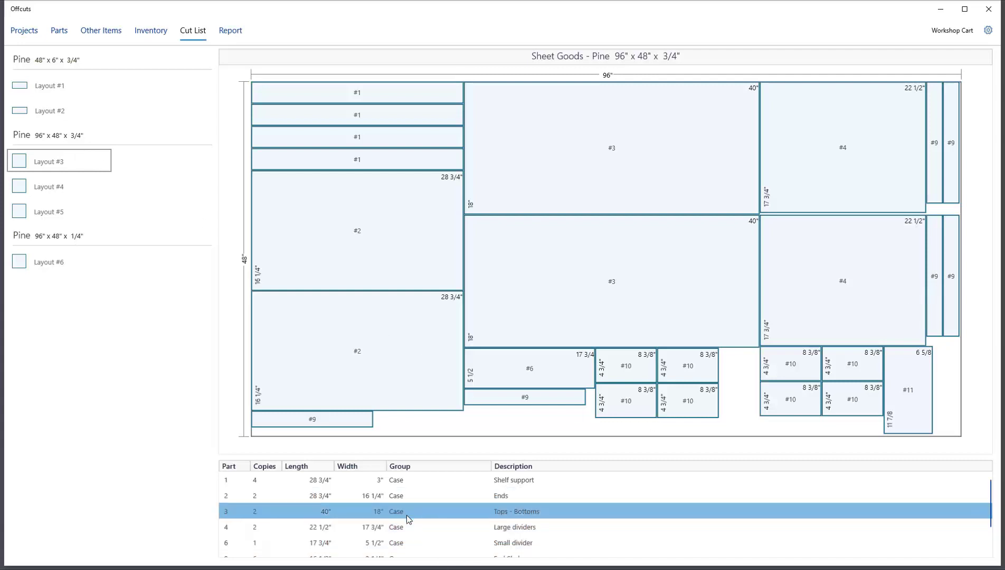
scroll(406, 517, down, 1)
click(394, 533)
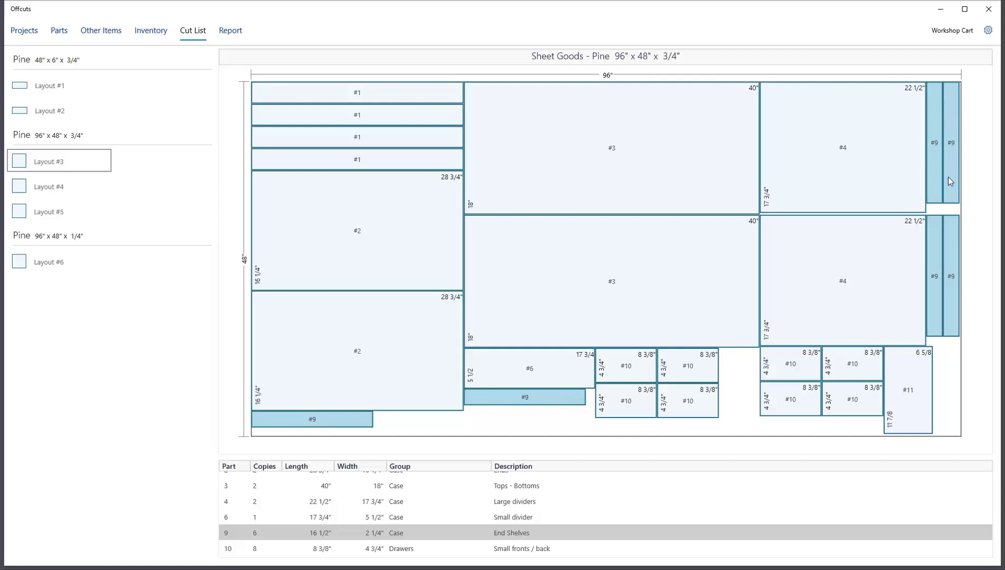
- Examine sheet goods Layouts #4, #5 and #6, and return to Layout #3
click(50, 187)
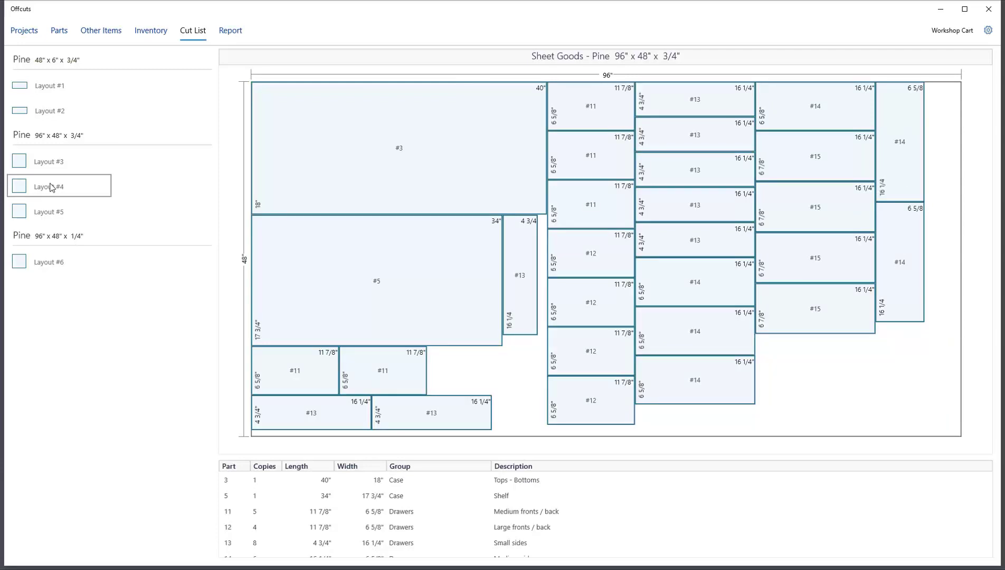
click(47, 212)
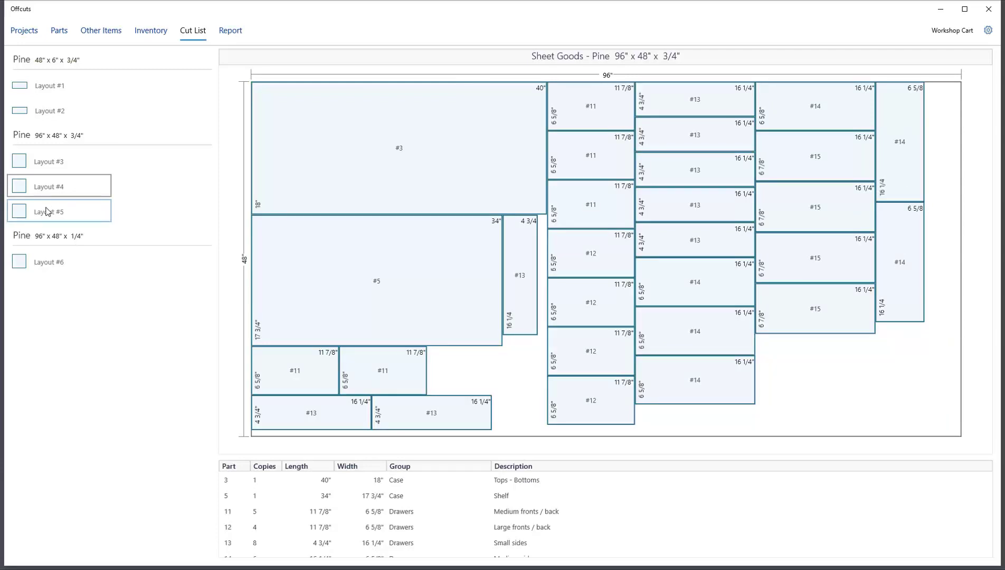
click(59, 262)
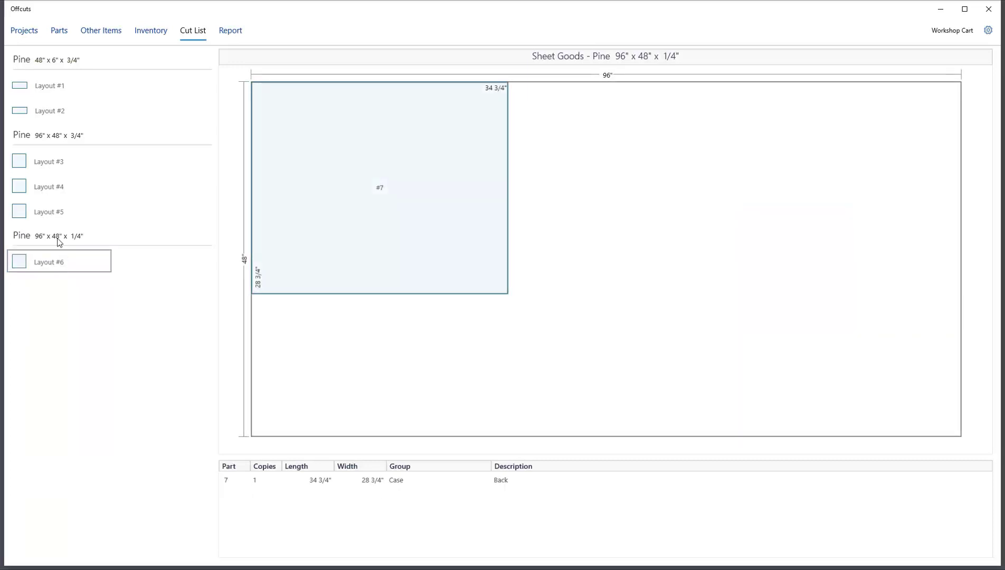
click(52, 163)
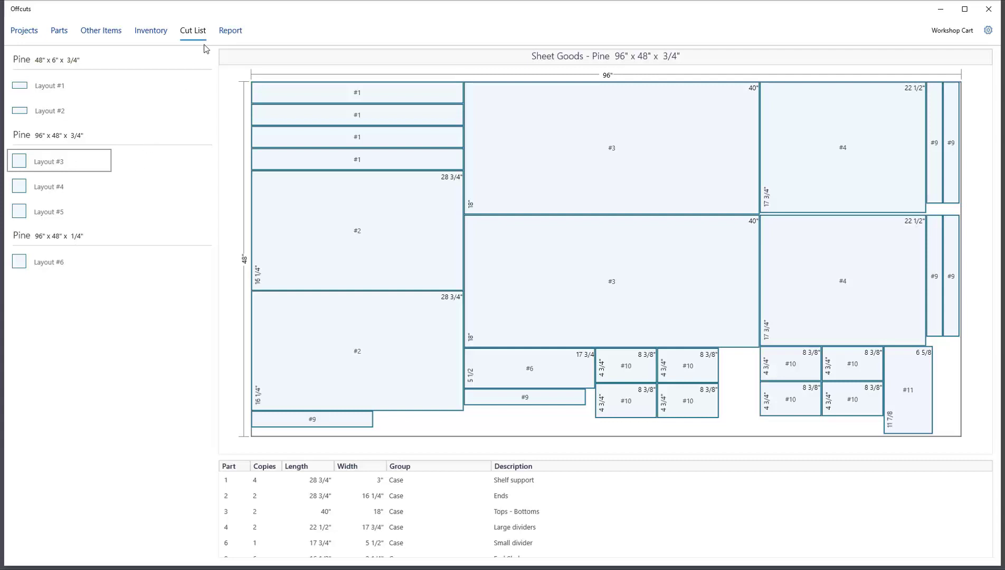
- Open the report for the Workshop Cart project
click(232, 32)
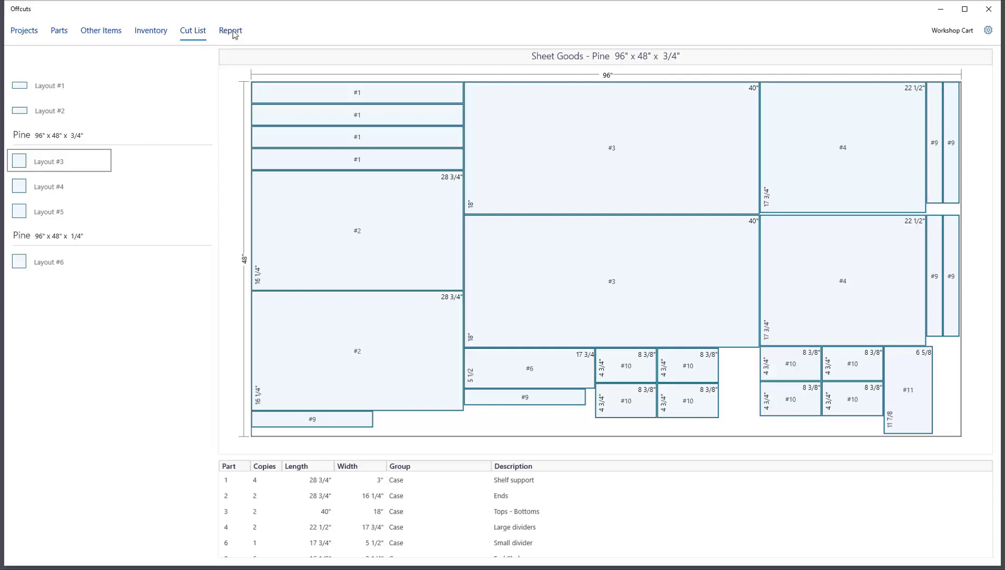